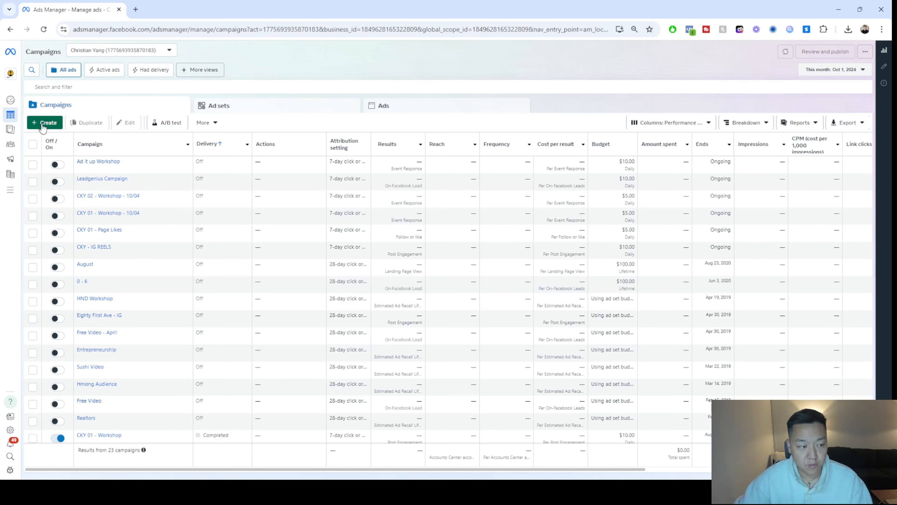
# Create a new auction campaign with the Leads objective.
pyautogui.click(43, 124)
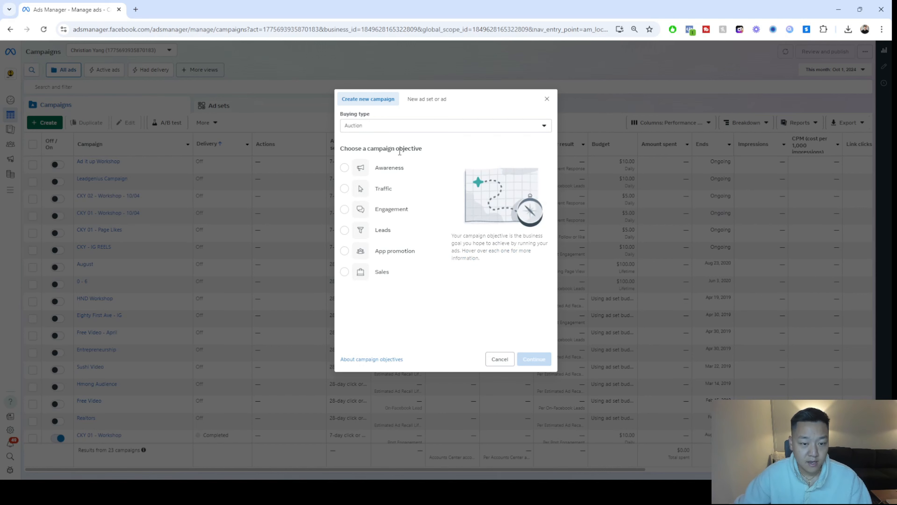
pyautogui.moveTo(398, 165)
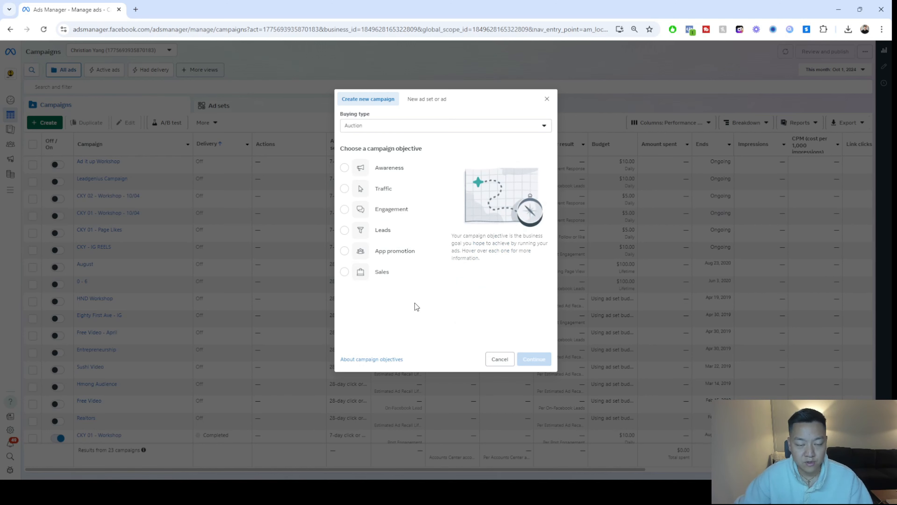
pyautogui.moveTo(396, 189)
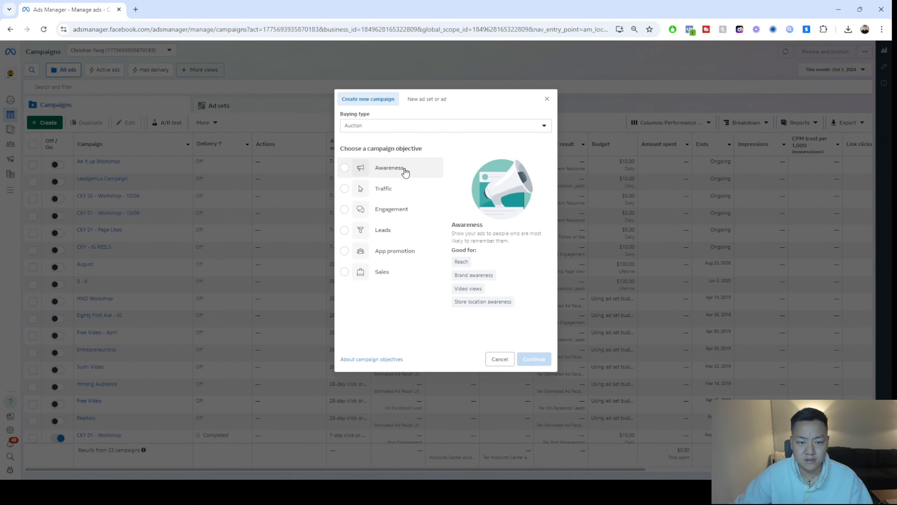
pyautogui.moveTo(397, 220)
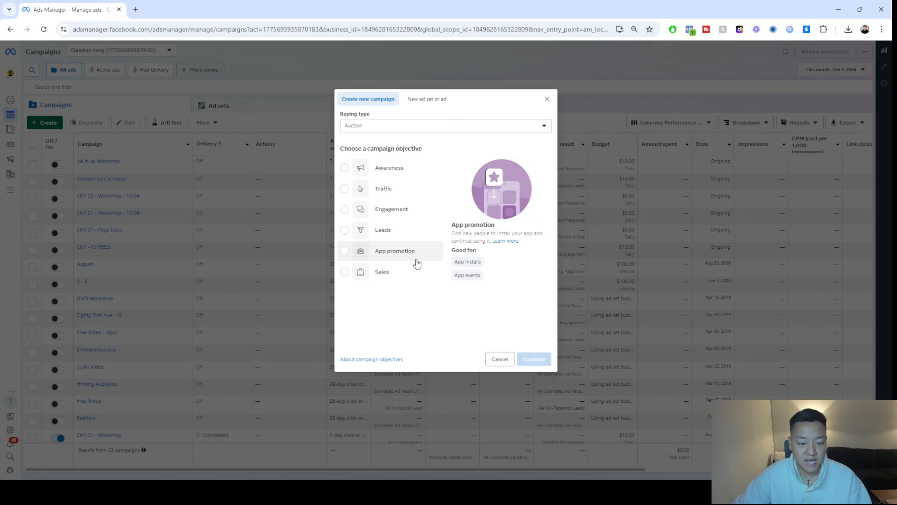
pyautogui.moveTo(412, 268)
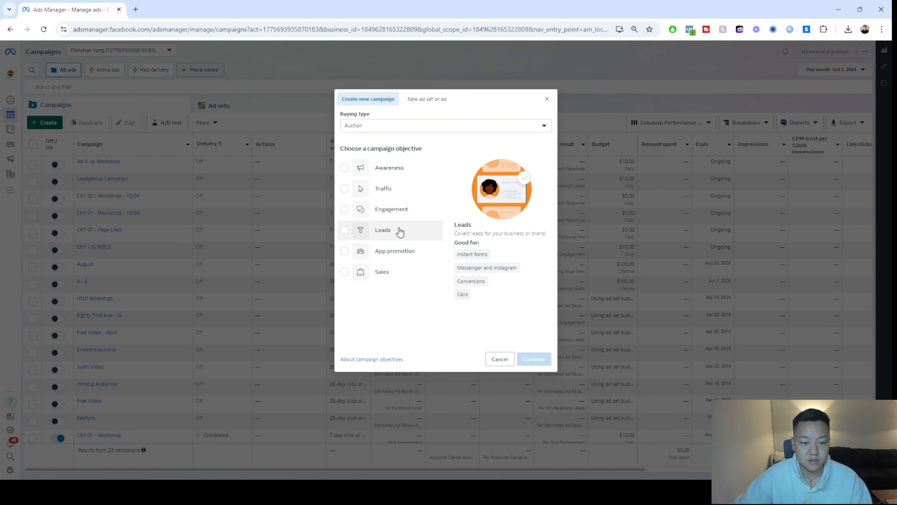
pyautogui.click(398, 235)
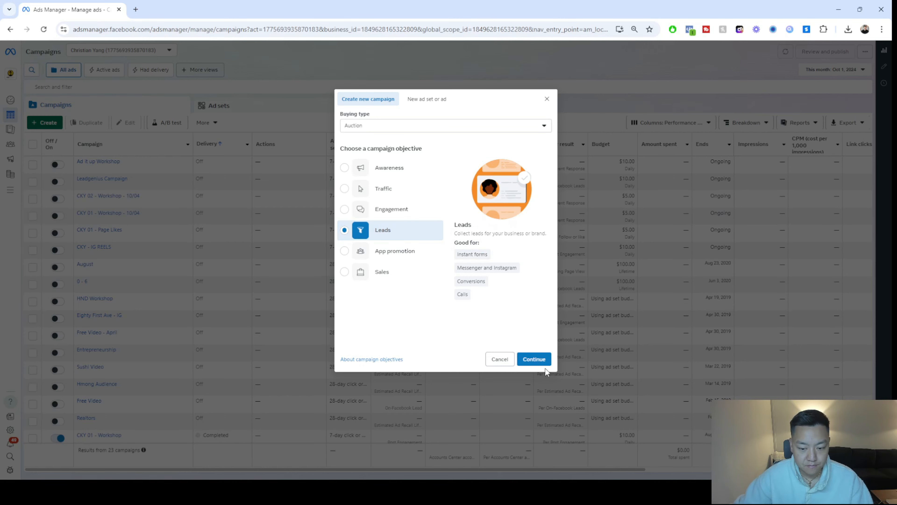
pyautogui.click(535, 360)
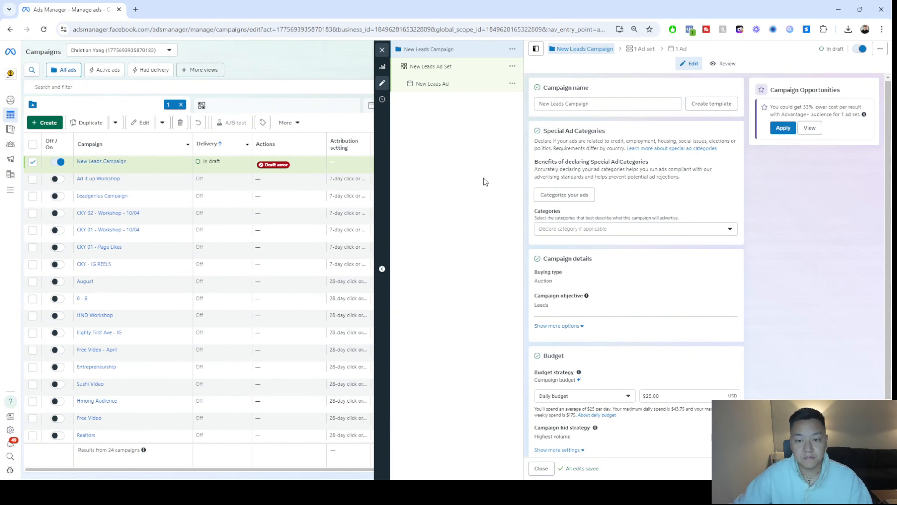
# Review the campaign name section and the available special ad categories without declaring one.
pyautogui.tripleClick(612, 105)
pyautogui.click(626, 104)
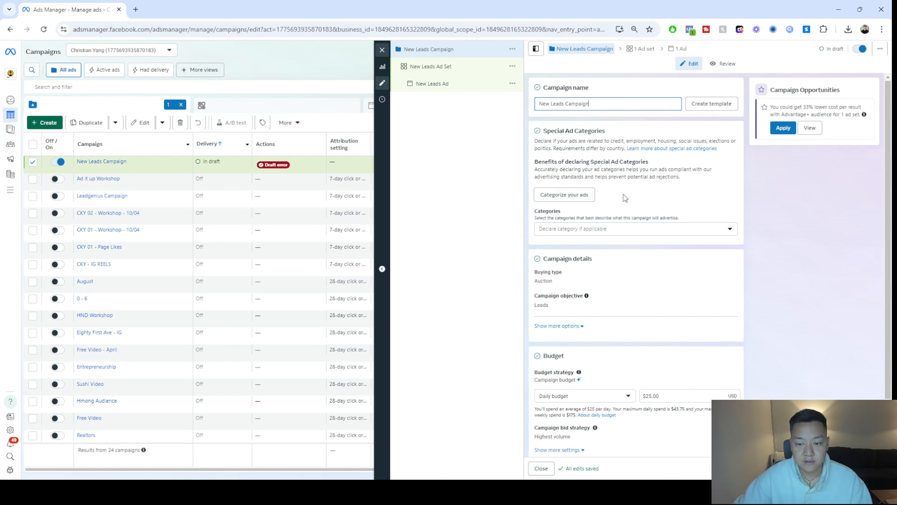
pyautogui.scroll(-1, 623, 196)
pyautogui.scroll(-1, 624, 195)
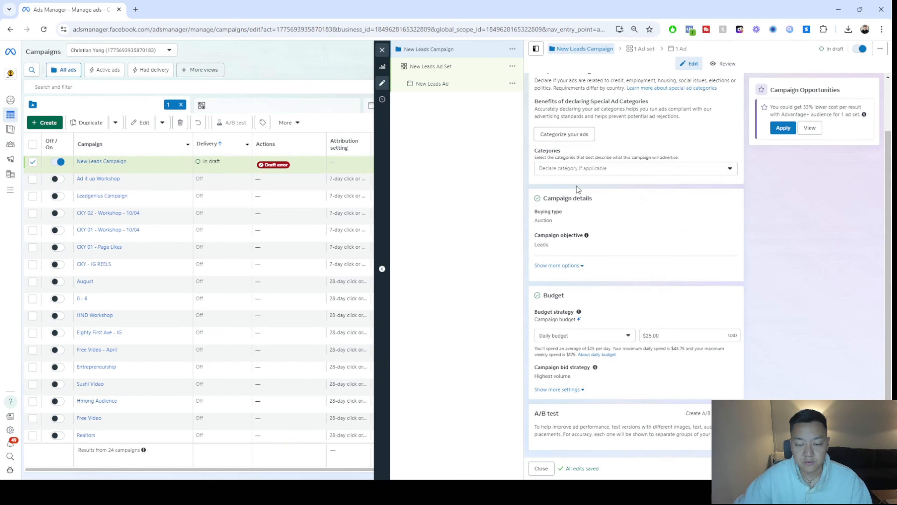
pyautogui.scroll(1, 593, 192)
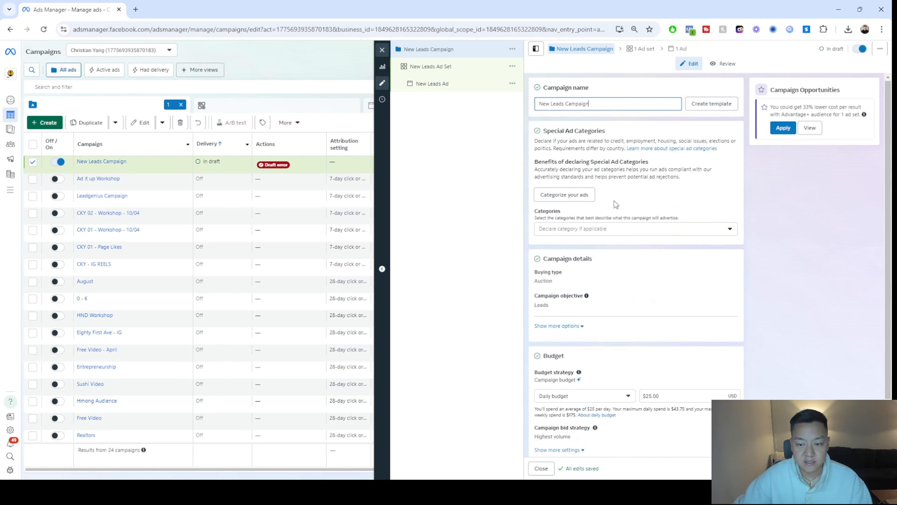
pyautogui.scroll(-1, 704, 287)
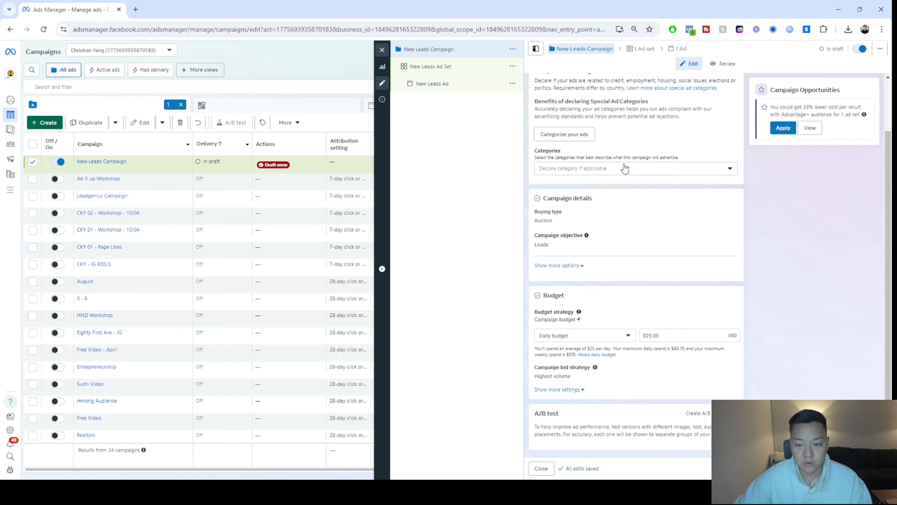
pyautogui.click(625, 168)
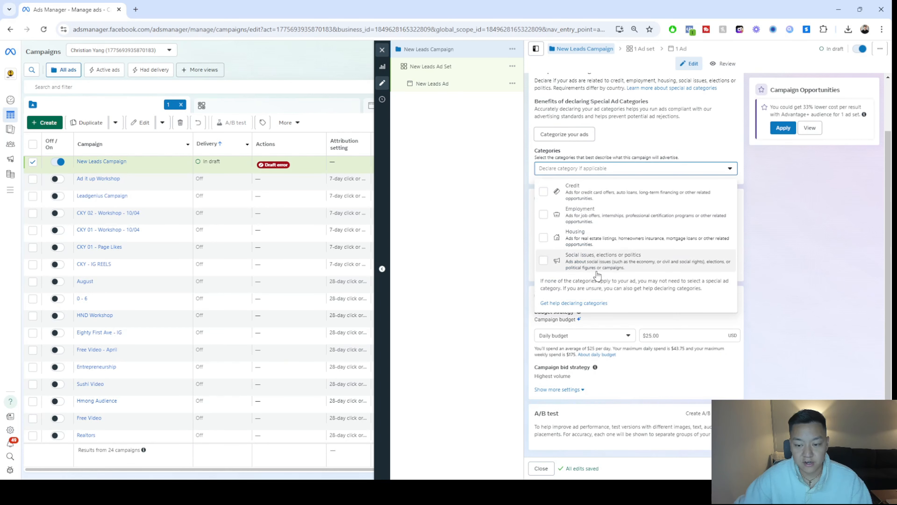
pyautogui.click(478, 272)
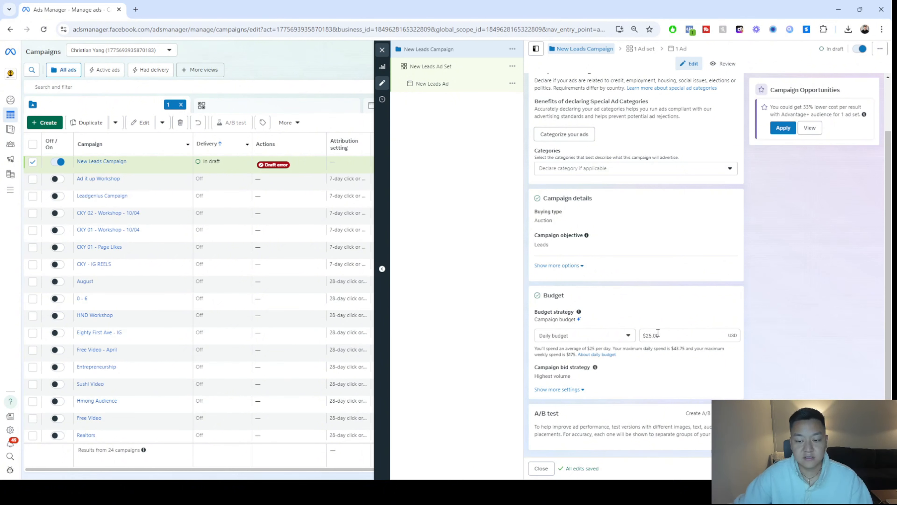
# Try the lifetime budget option for the campaign, and return it to a daily budget of $20.00.
pyautogui.click(609, 340)
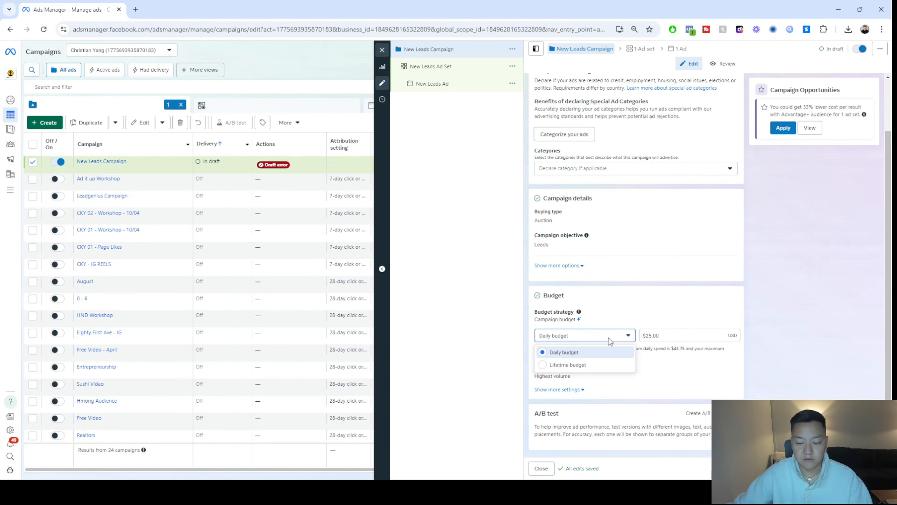
pyautogui.click(595, 361)
pyautogui.click(597, 336)
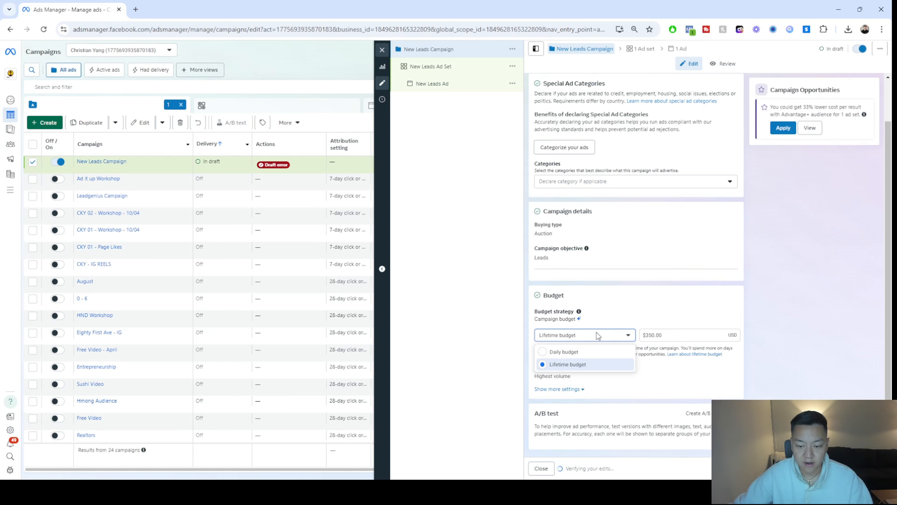
pyautogui.click(581, 351)
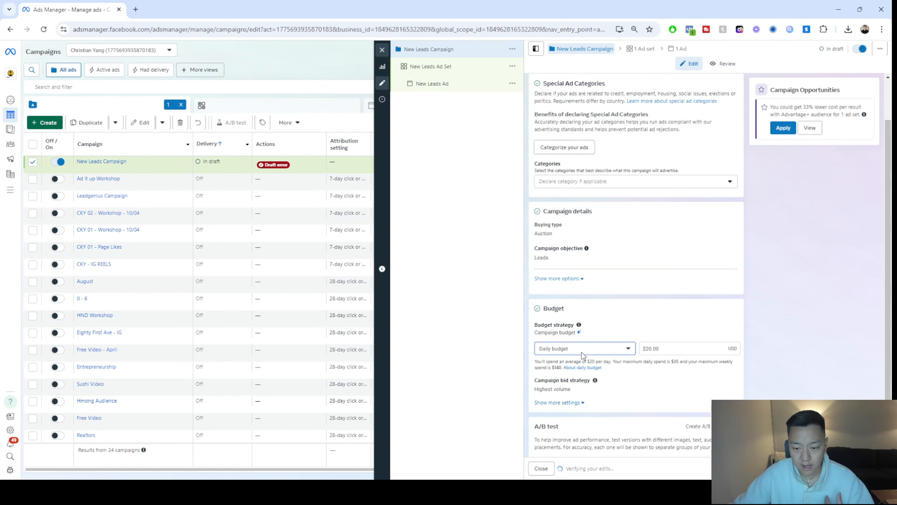
pyautogui.doubleClick(647, 349)
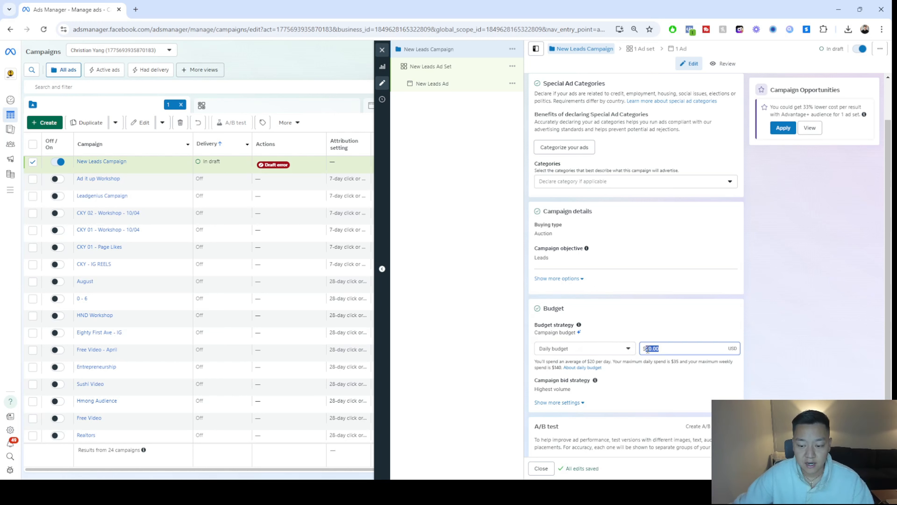
pyautogui.moveTo(648, 349); pyautogui.dragTo(643, 354)
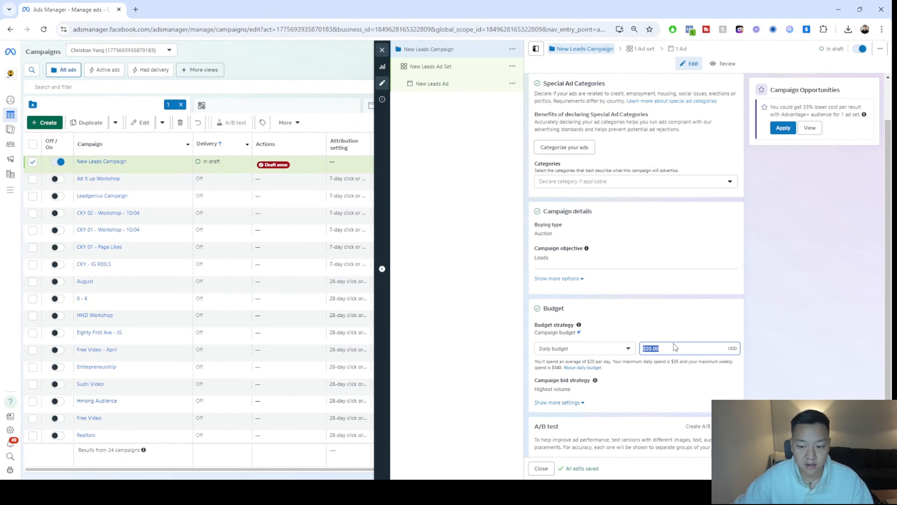
pyautogui.click(623, 350)
pyautogui.click(601, 379)
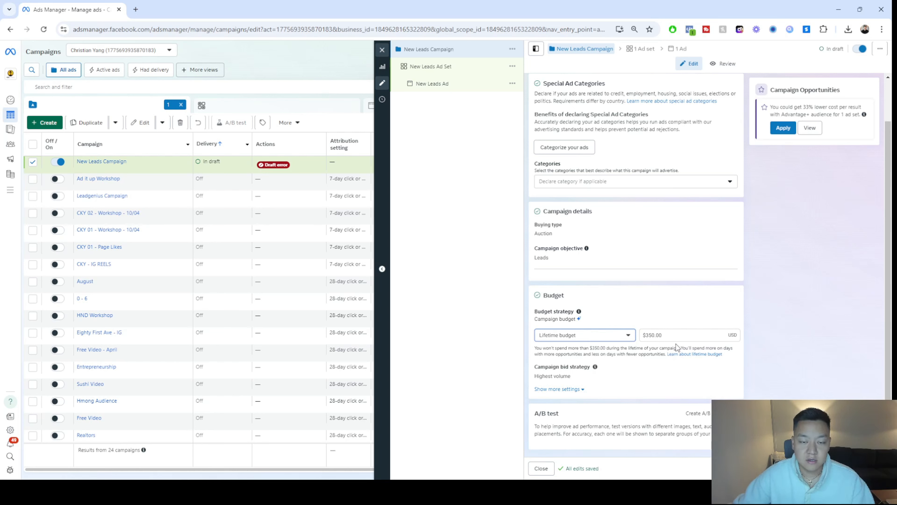
pyautogui.click(603, 339)
pyautogui.click(596, 349)
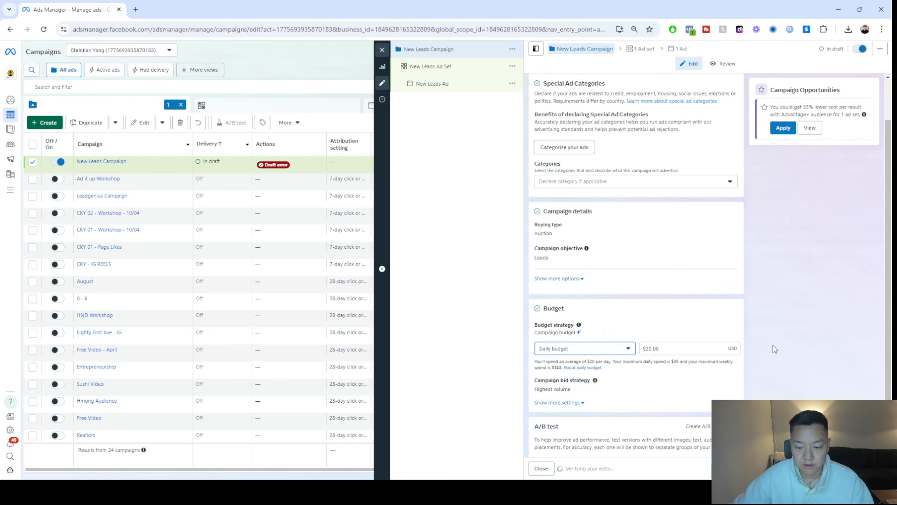
pyautogui.scroll(-1, 737, 341)
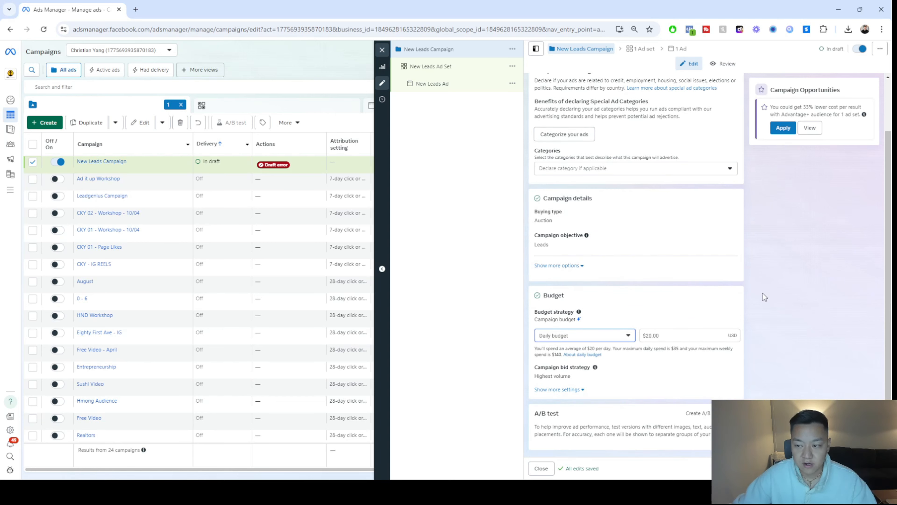
pyautogui.click(664, 335)
pyautogui.click(741, 320)
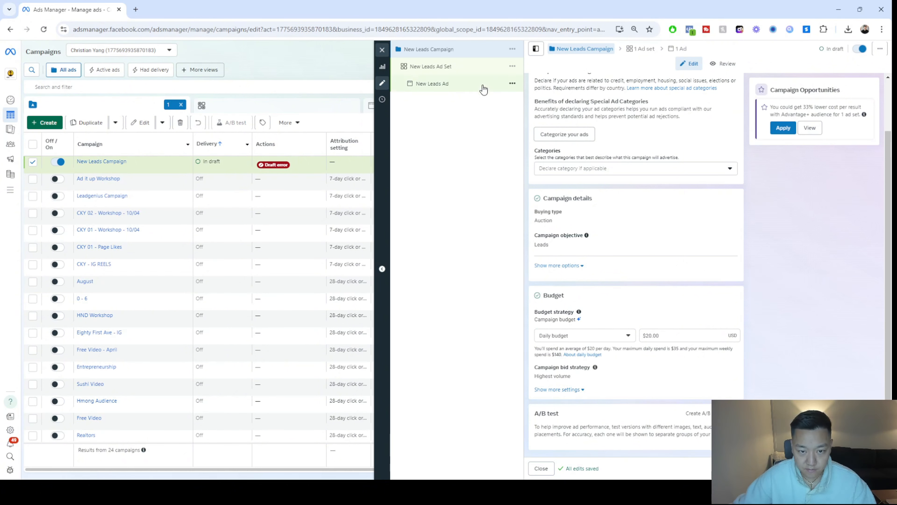
# Open the New Leads Ad Set and set its conversion location to Instant forms.
pyautogui.click(475, 73)
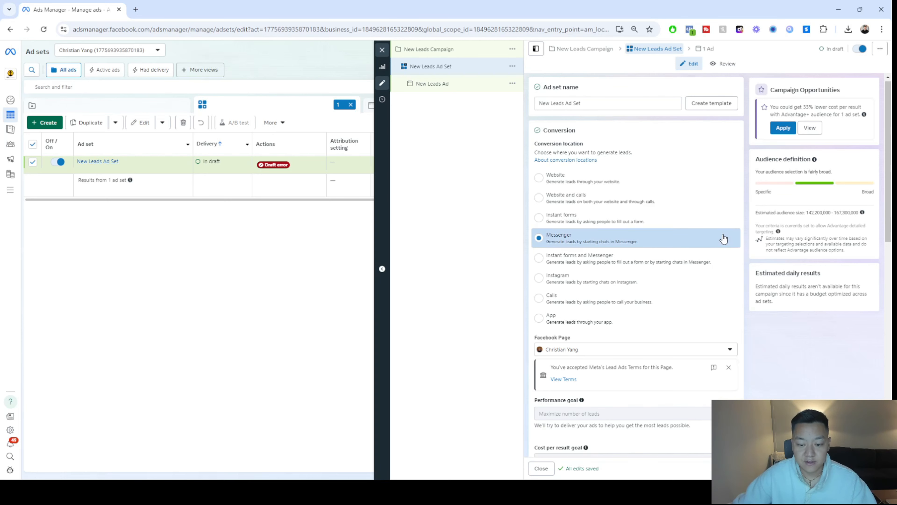
pyautogui.scroll(-1, 722, 238)
pyautogui.scroll(1, 721, 239)
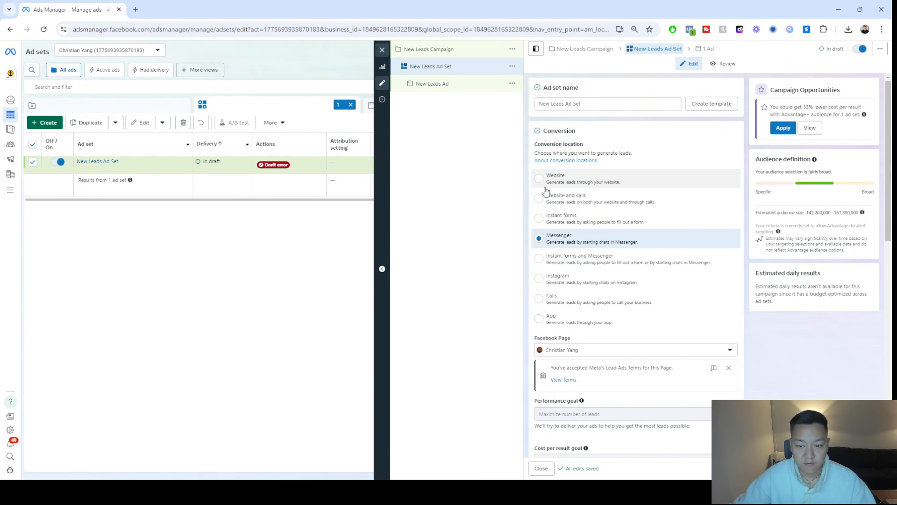
pyautogui.click(603, 223)
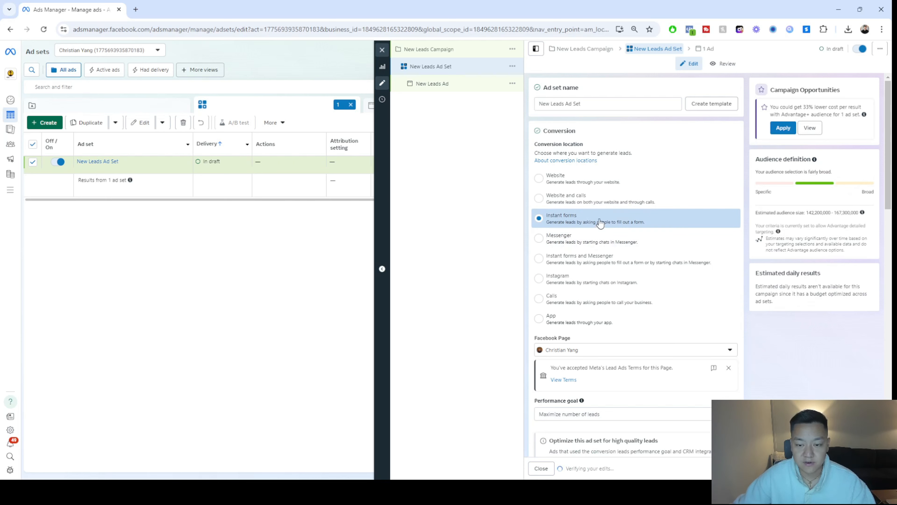
# Check the performance goal options for the ad set, leaving Maximize number of leads selected.
pyautogui.scroll(-3, 671, 224)
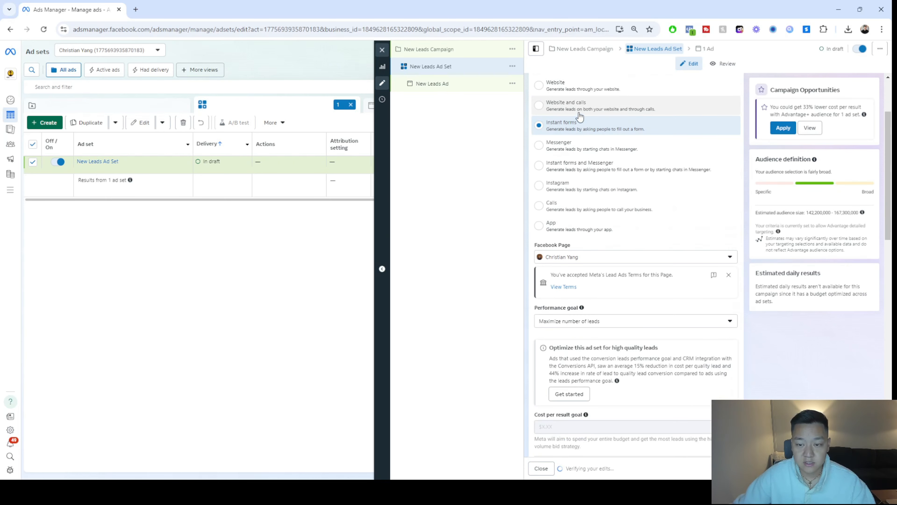
pyautogui.scroll(-4, 645, 198)
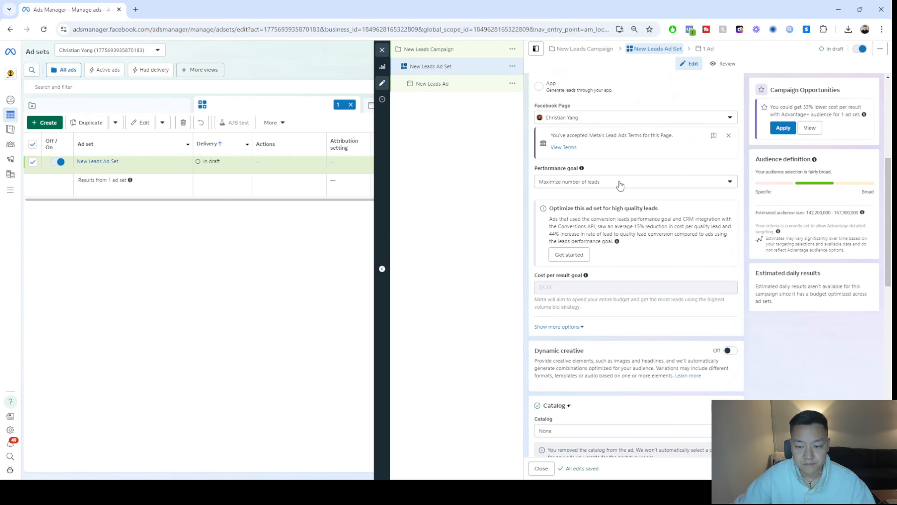
pyautogui.click(641, 185)
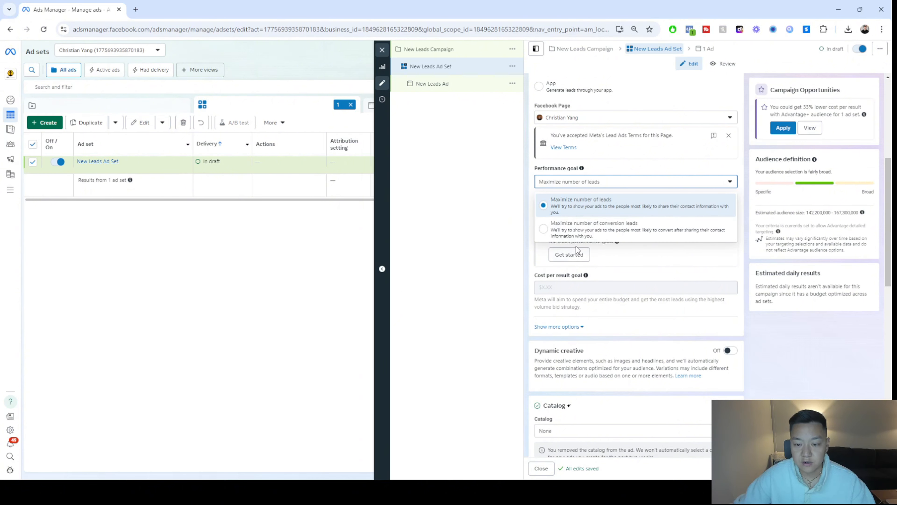
pyautogui.click(483, 208)
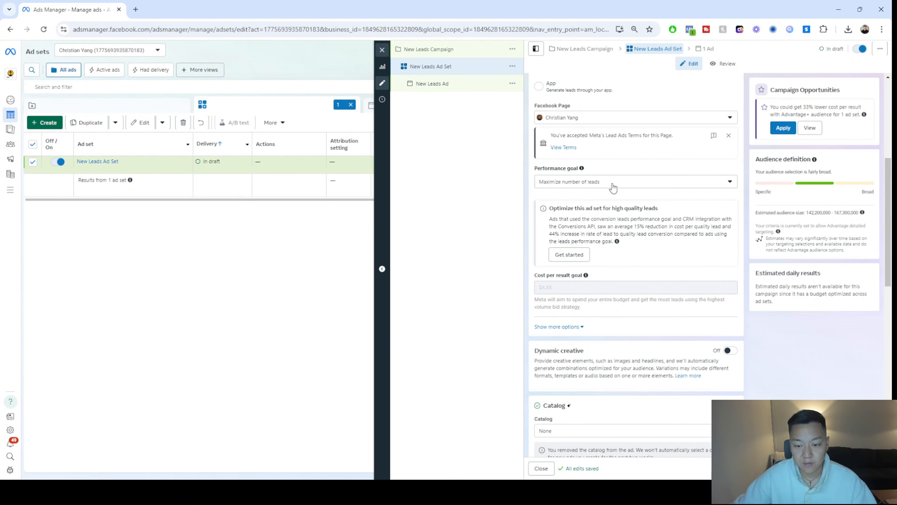
pyautogui.scroll(-1, 641, 223)
pyautogui.click(608, 138)
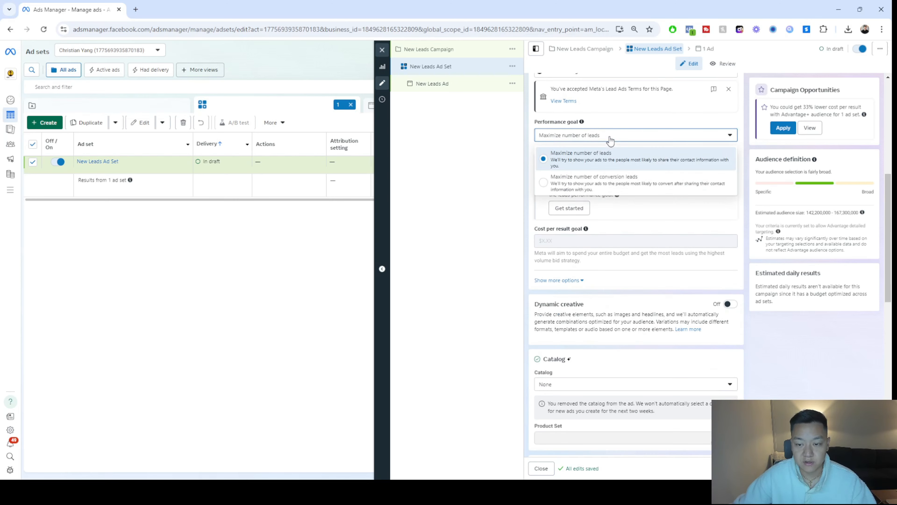
pyautogui.click(481, 207)
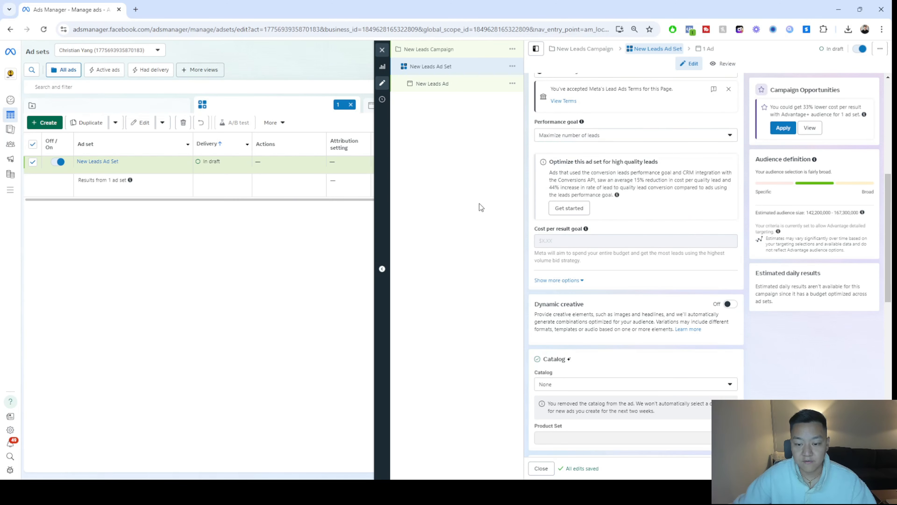
# Open the ad set's audience locations for editing and start a location search.
pyautogui.scroll(-2, 670, 229)
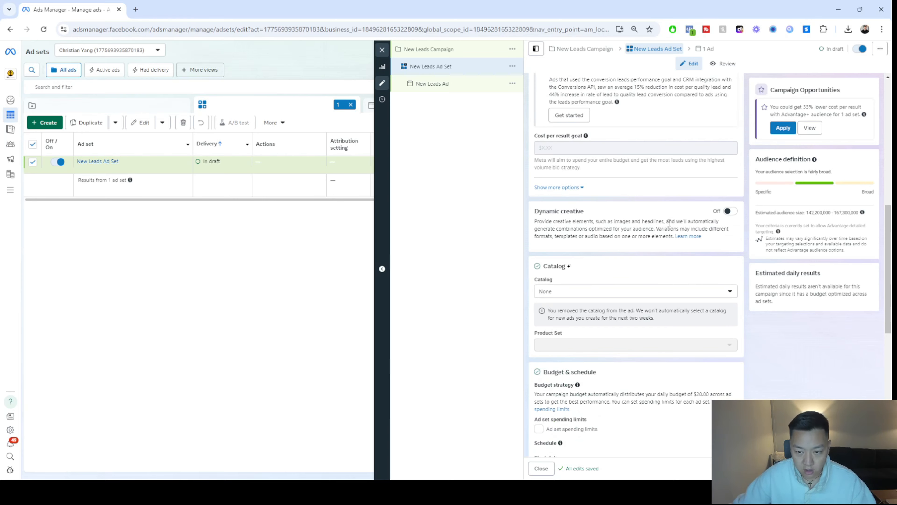
pyautogui.scroll(-4, 669, 222)
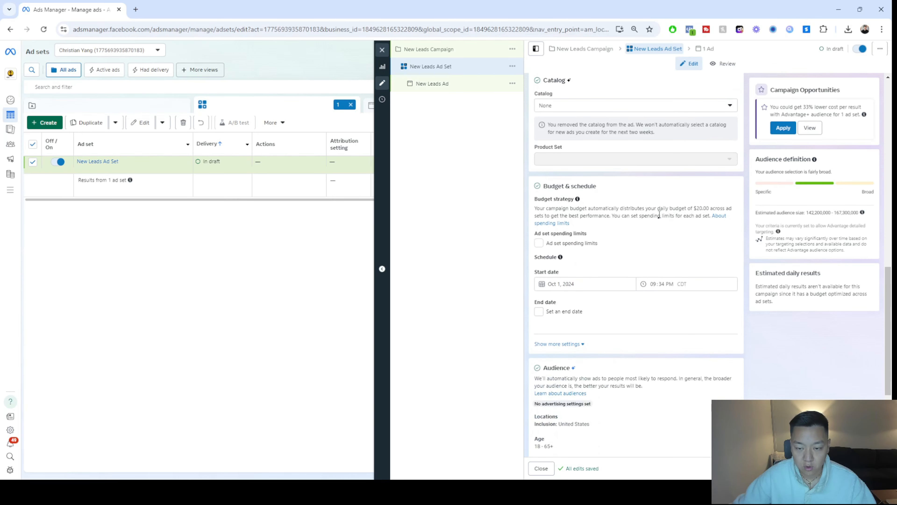
pyautogui.scroll(-2, 659, 214)
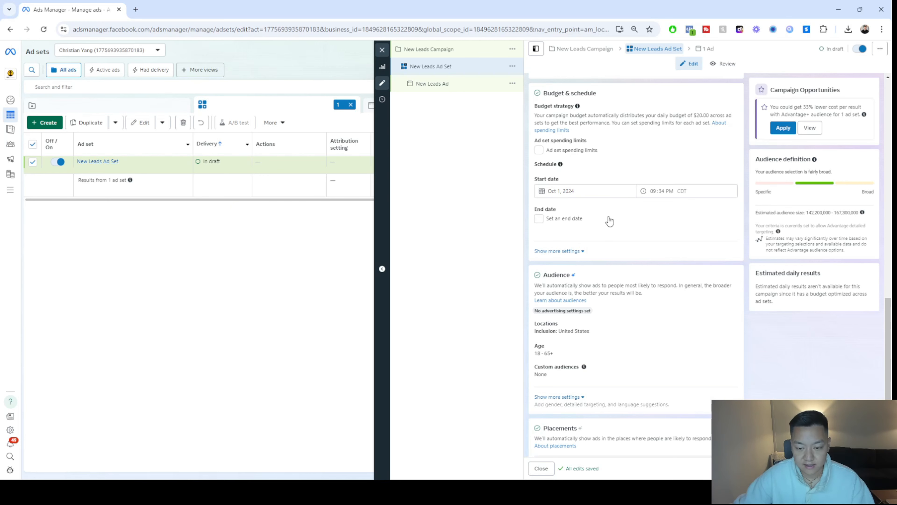
pyautogui.scroll(-2, 610, 221)
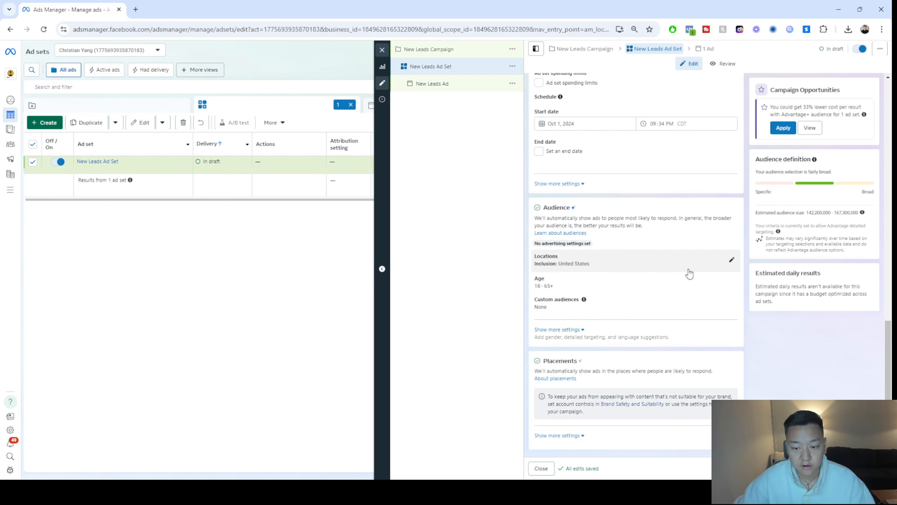
pyautogui.click(733, 261)
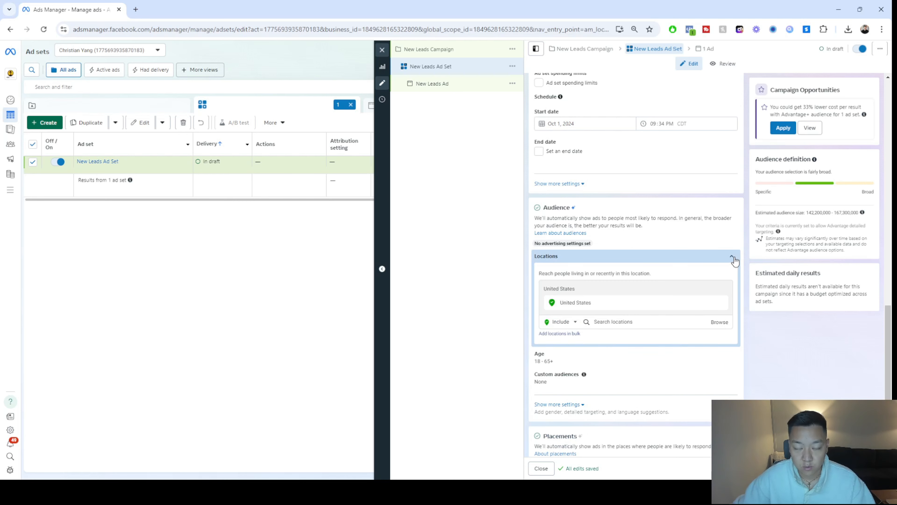
pyautogui.click(635, 322)
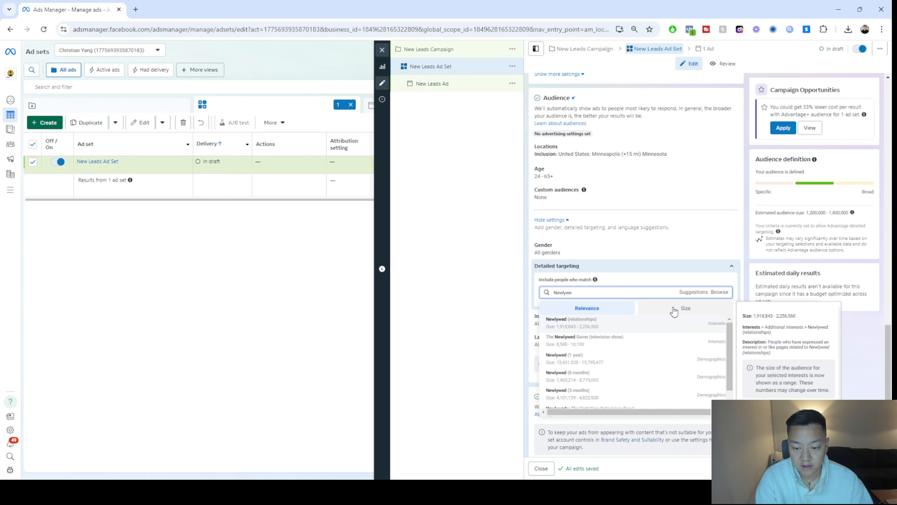
# Search the ad set's detailed targeting options for "First time" in place of the current search.
pyautogui.press('BackSpace')
pyautogui.press('BackSpace')
pyautogui.press('BackSpace')
pyautogui.press('BackSpace')
pyautogui.press('BackSpace')
pyautogui.press('BackSpace')
pyautogui.press('BackSpace')
pyautogui.write('First time')
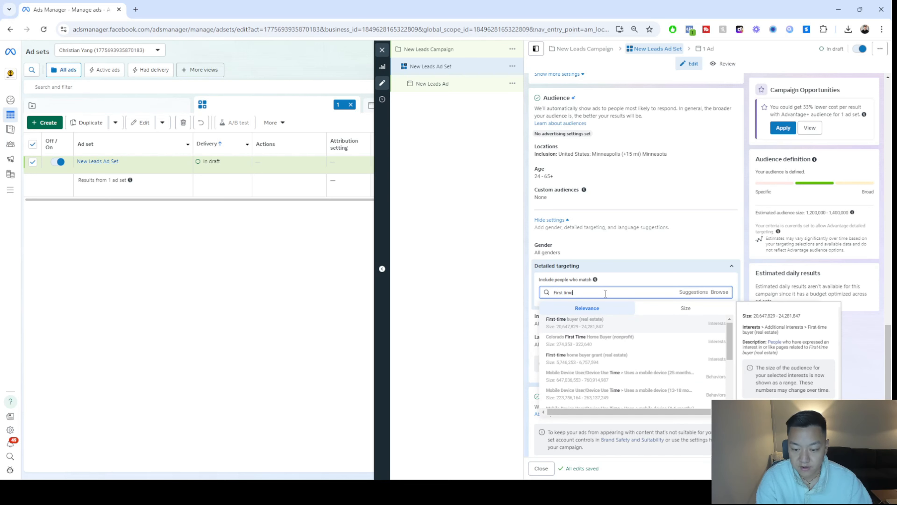
# Search the detailed targeting options for "Zillow", and clear the search without adding any interest.
pyautogui.press('BackSpace')
pyautogui.press('BackSpace')
pyautogui.press('BackSpace')
pyautogui.press('BackSpace')
pyautogui.press('BackSpace')
pyautogui.write('Z')
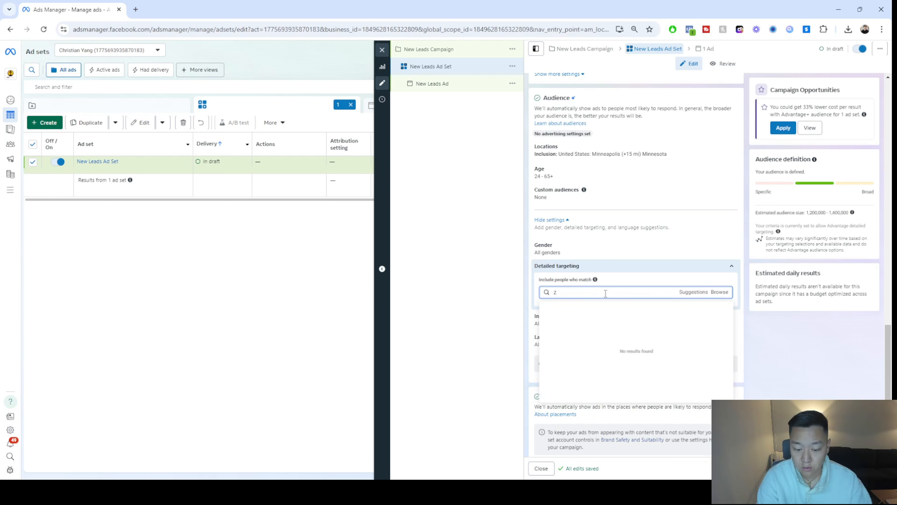
pyautogui.write('ilo')
pyautogui.press('BackSpace')
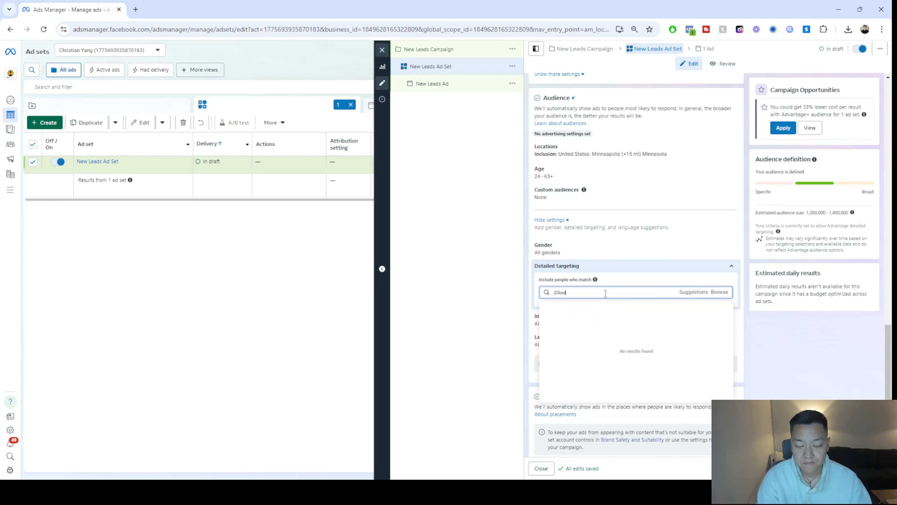
pyautogui.moveTo(605, 293); pyautogui.dragTo(461, 289)
pyautogui.press('BackSpace')
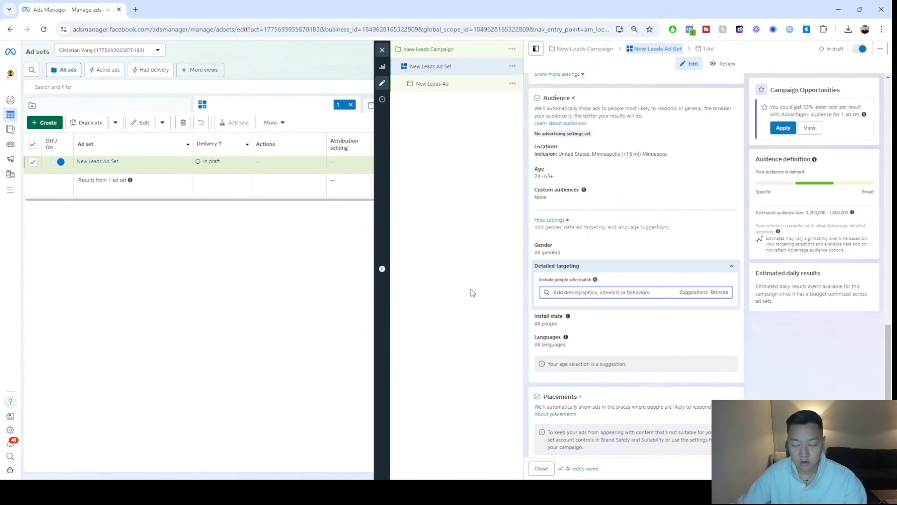
pyautogui.click(471, 289)
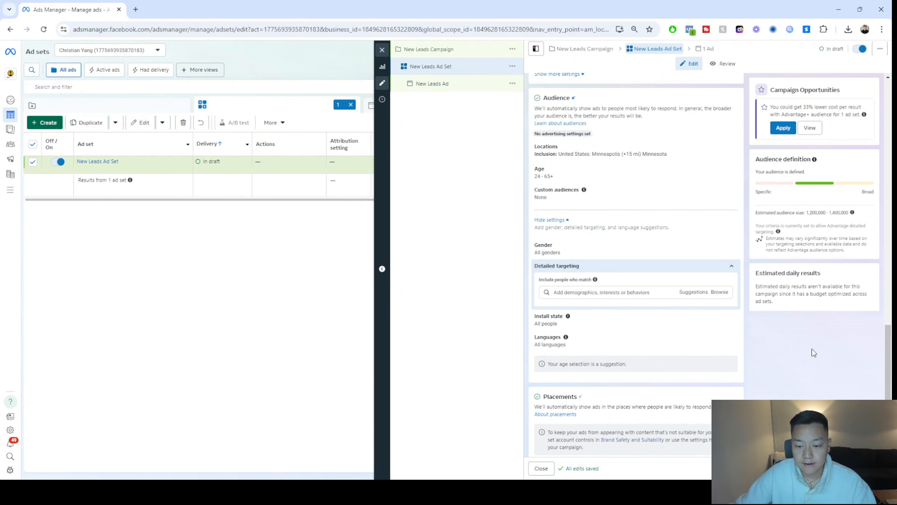
# Show the additional placement settings of the ad set and check the available platforms.
pyautogui.scroll(-2, 795, 343)
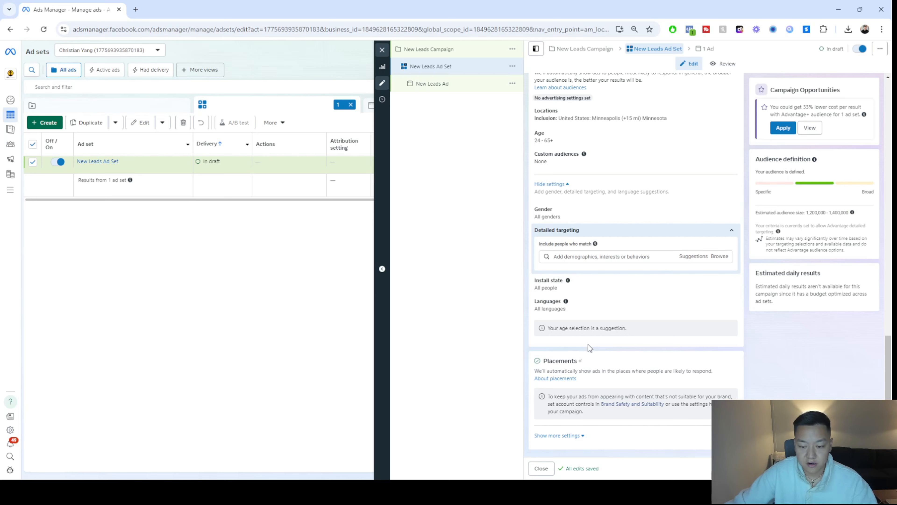
pyautogui.click(579, 434)
pyautogui.scroll(-3, 565, 389)
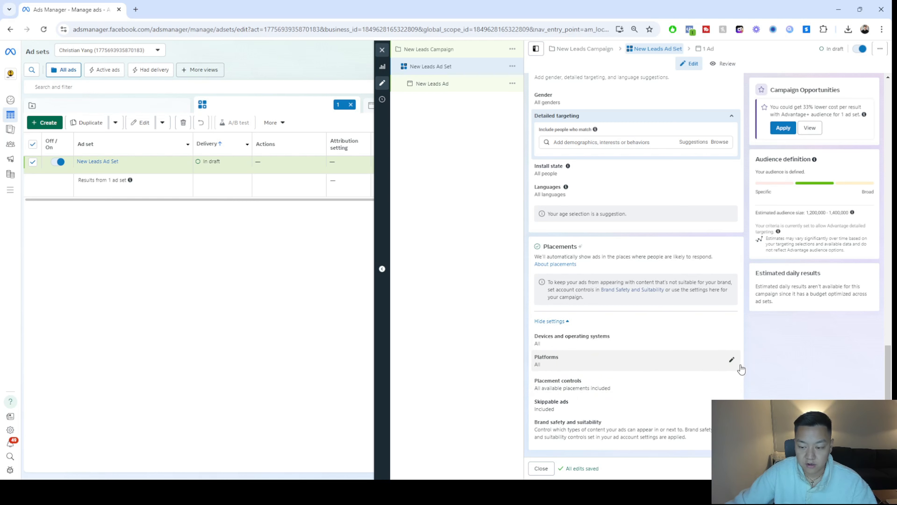
pyautogui.click(732, 360)
pyautogui.scroll(-1, 733, 361)
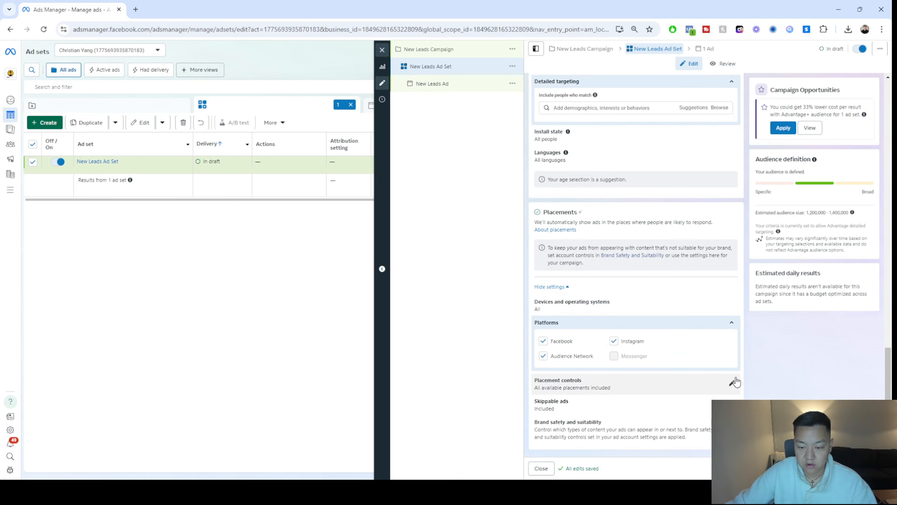
# Examine the placement controls, including the Stories and Reels and the In-stream ads for videos and reels groups.
pyautogui.click(733, 384)
pyautogui.scroll(-6, 599, 226)
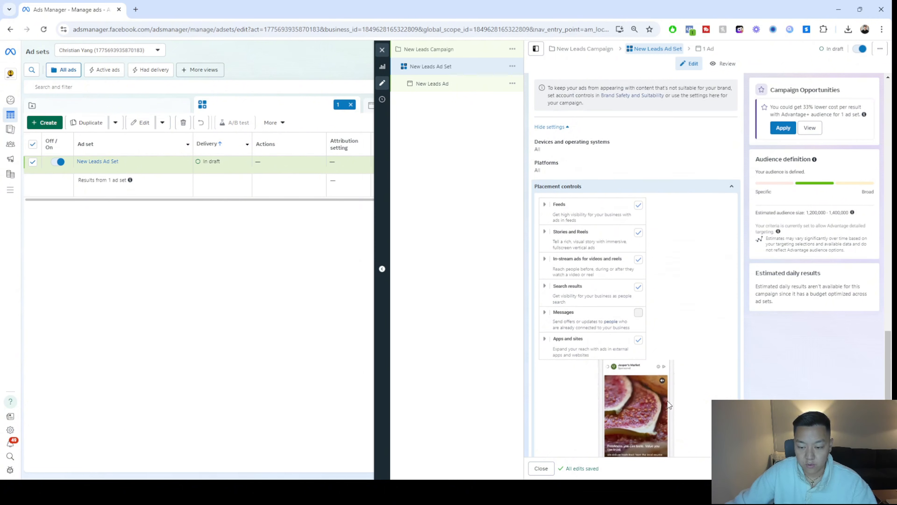
pyautogui.scroll(6, 599, 226)
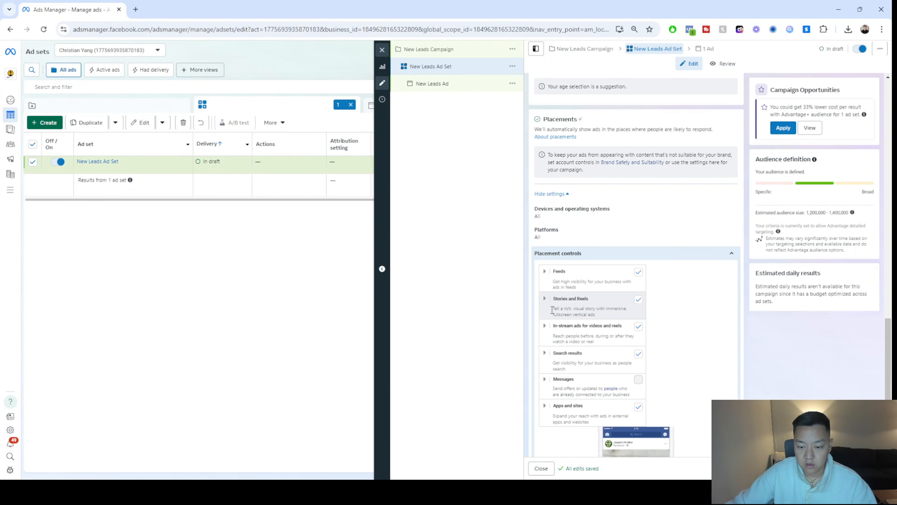
pyautogui.click(546, 301)
pyautogui.scroll(-3, 629, 315)
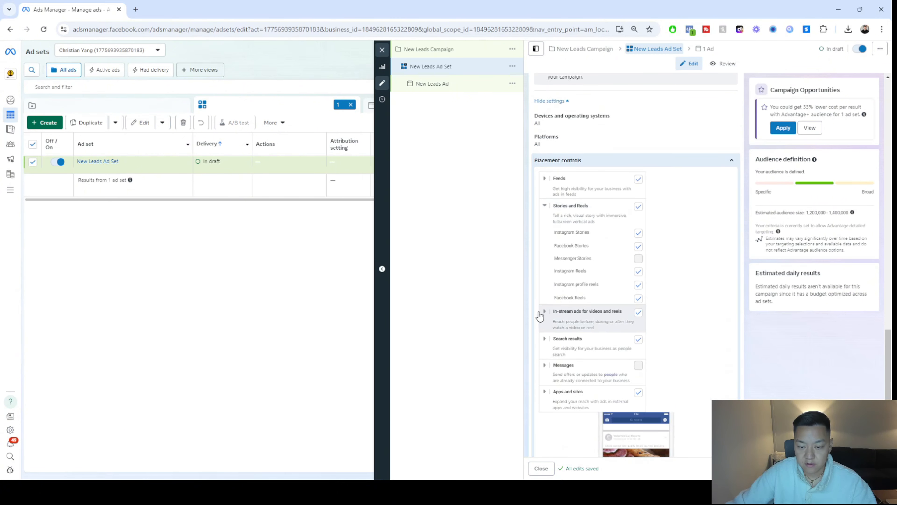
pyautogui.click(545, 312)
pyautogui.scroll(4, 668, 310)
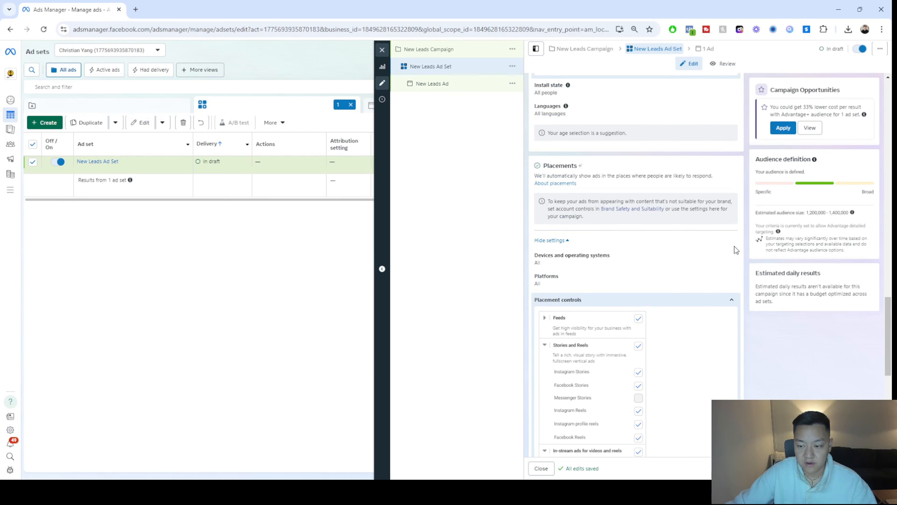
# Check the devices and operating systems options, leaving All mobile devices selected.
pyautogui.click(733, 257)
pyautogui.click(648, 318)
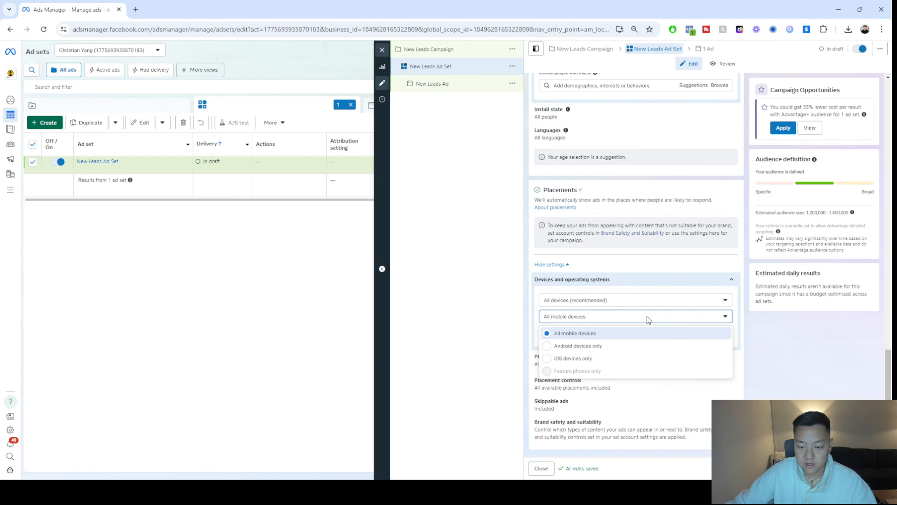
pyautogui.click(500, 286)
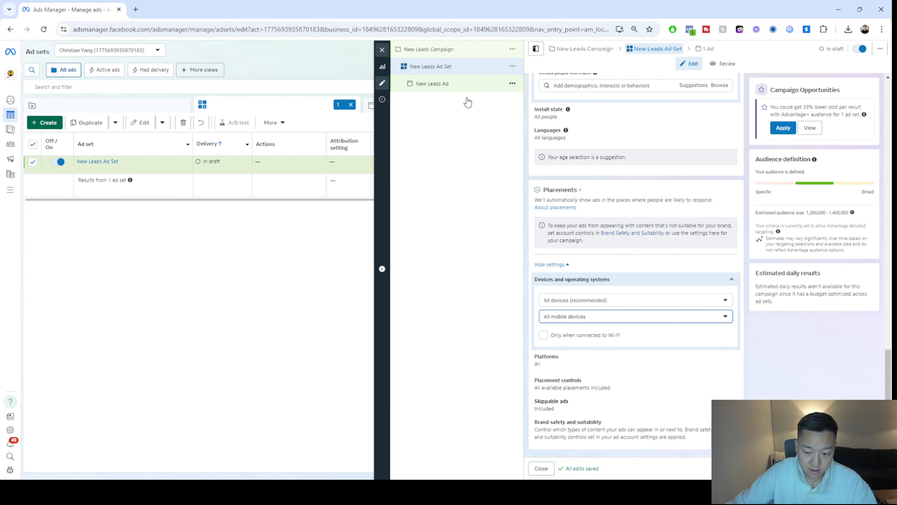
# Open the New Leads Ad and check which media types can be added to its creative.
pyautogui.click(431, 82)
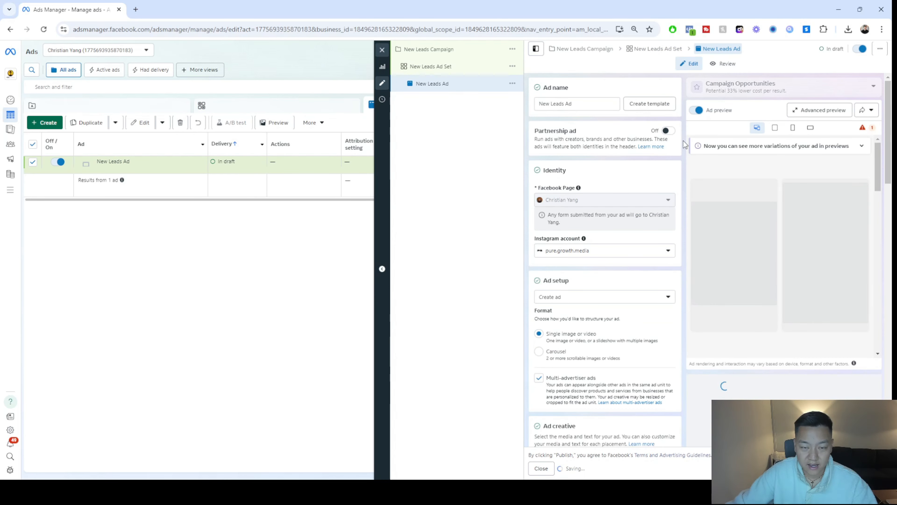
pyautogui.scroll(-6, 647, 264)
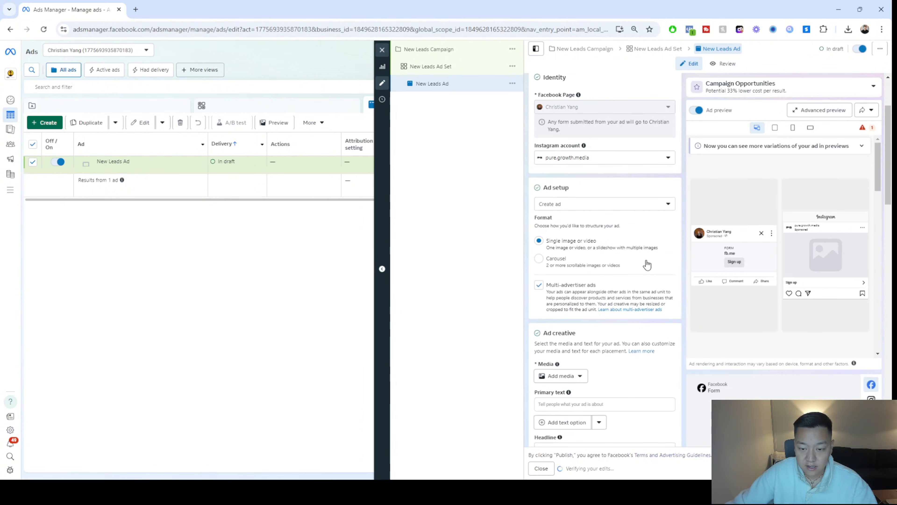
pyautogui.click(558, 244)
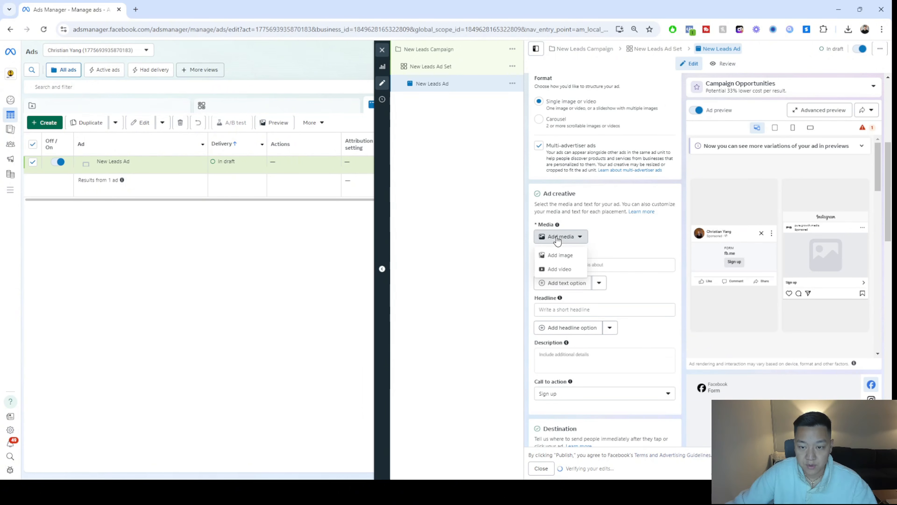
pyautogui.click(489, 235)
pyautogui.scroll(6, 632, 244)
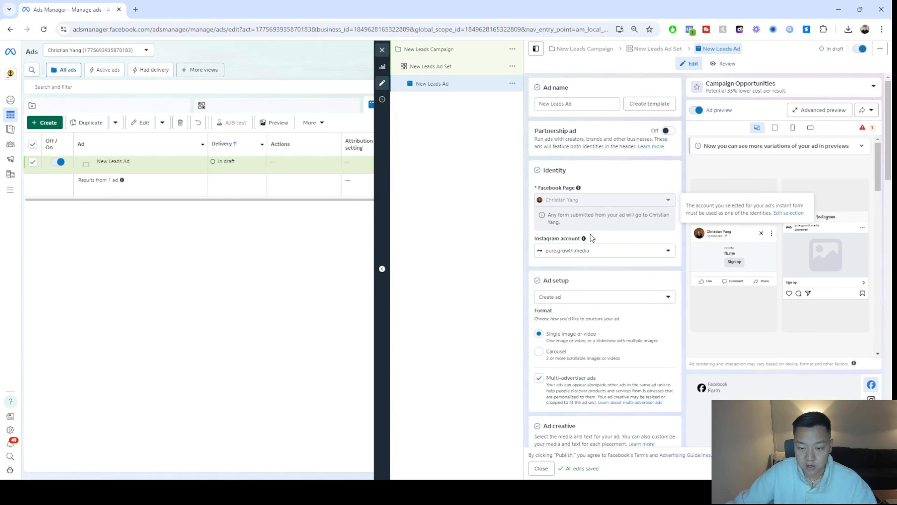
# Review the ad's identity and its ad setup options, leaving Create ad selected.
pyautogui.scroll(-5, 647, 250)
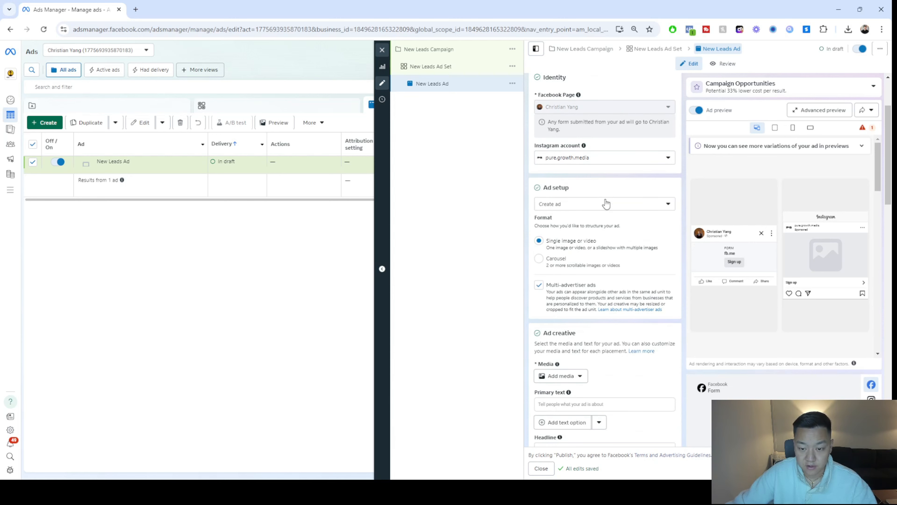
pyautogui.scroll(-2, 584, 252)
pyautogui.scroll(1, 580, 177)
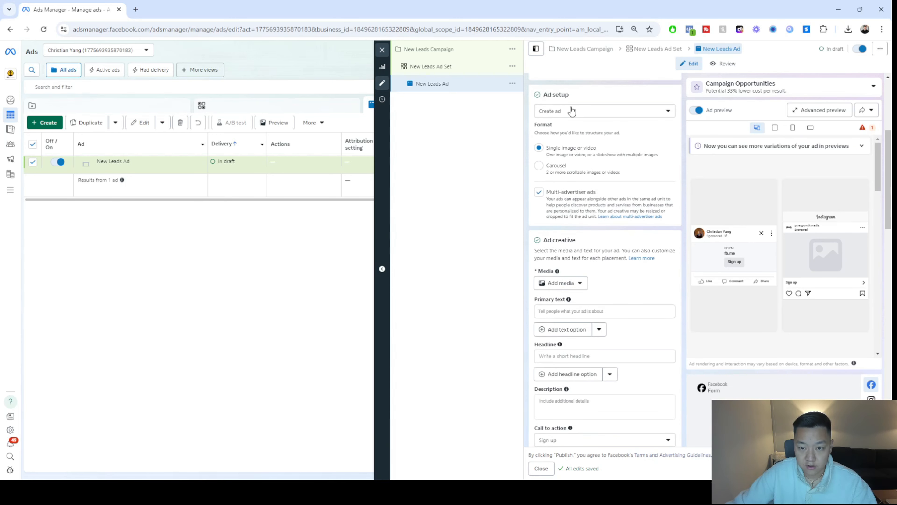
pyautogui.click(568, 111)
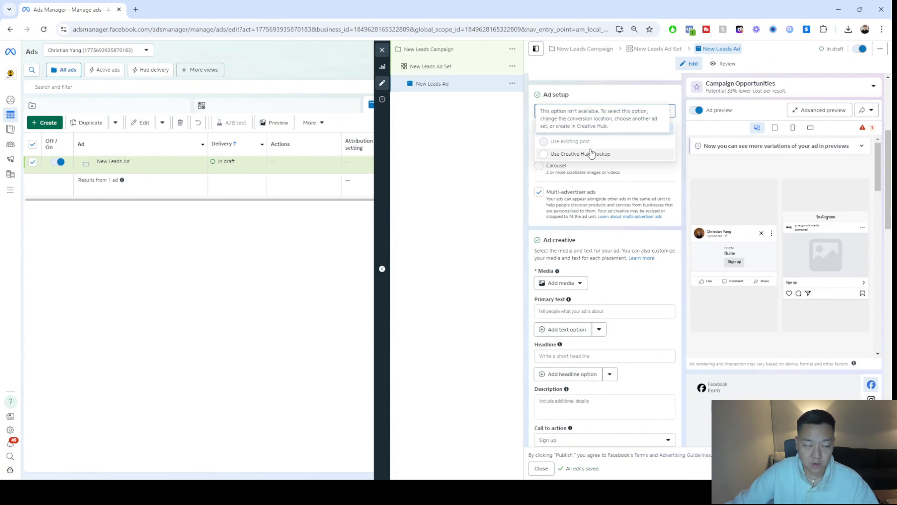
pyautogui.click(499, 197)
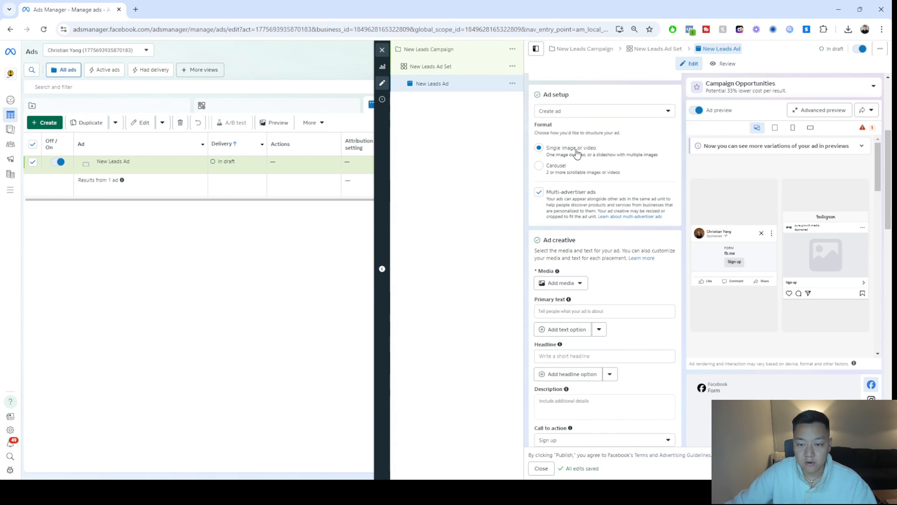
# Add the first account image to the ad creative, accepting the suggested placement crops and default Advantage+ enhancements.
pyautogui.scroll(-3, 577, 246)
pyautogui.click(558, 191)
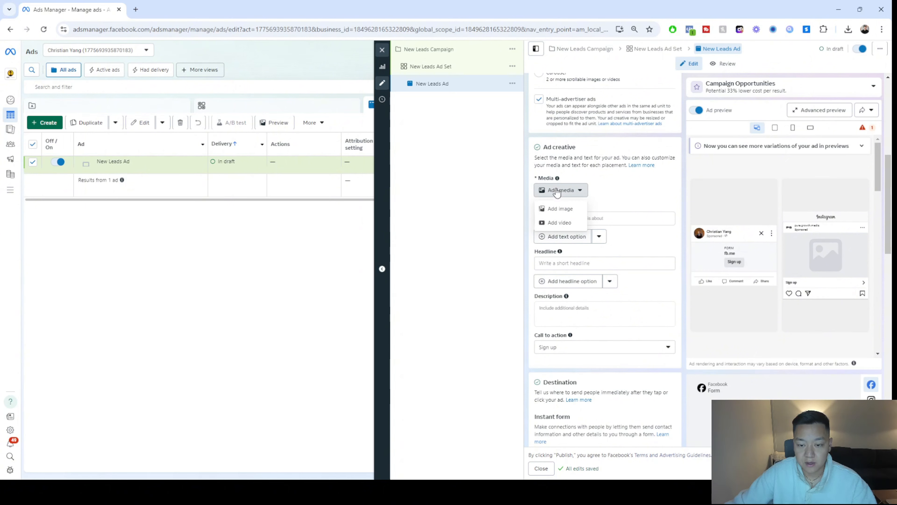
pyautogui.click(561, 208)
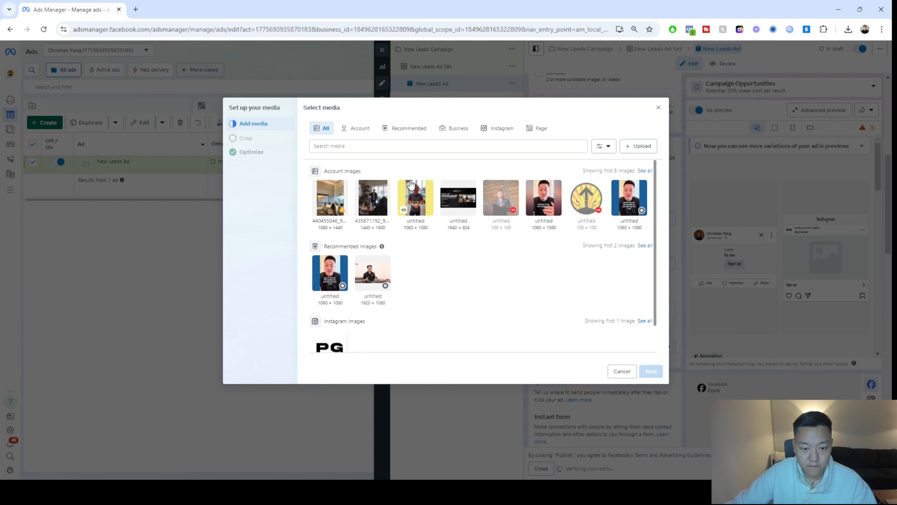
pyautogui.click(337, 195)
pyautogui.click(650, 371)
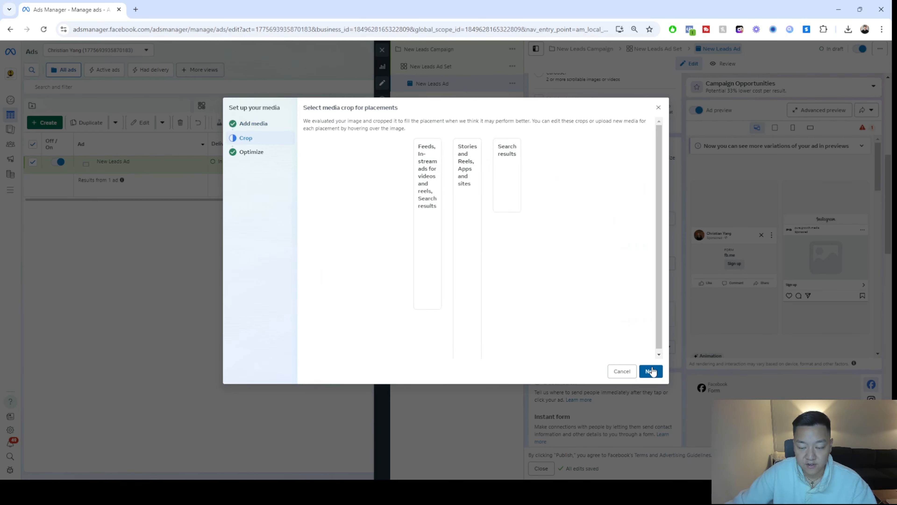
pyautogui.click(652, 371)
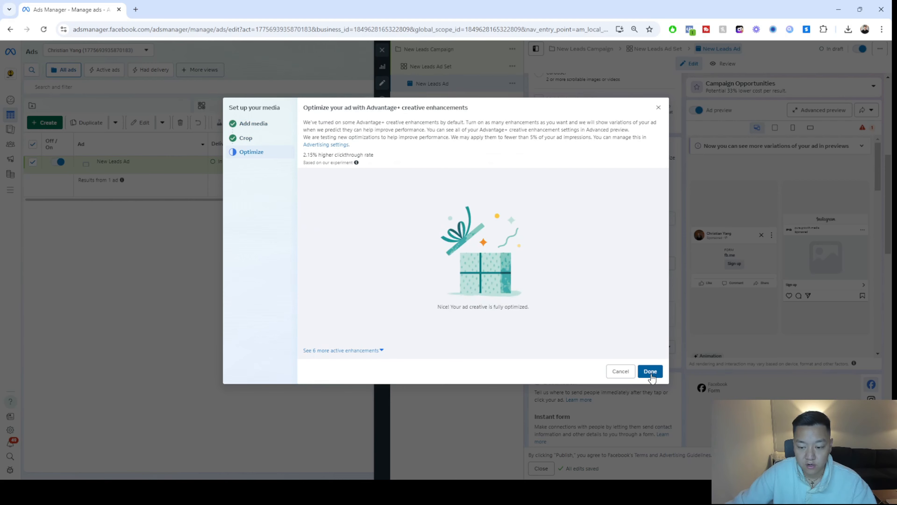
pyautogui.click(652, 375)
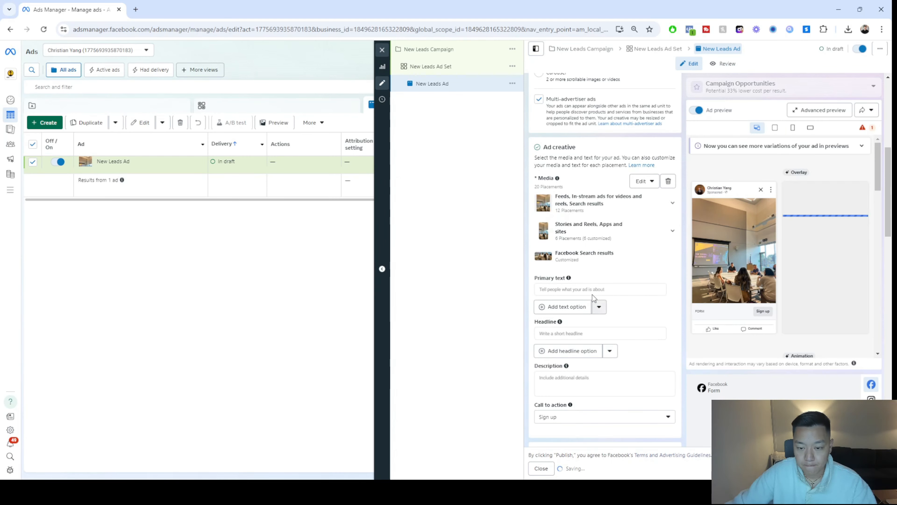
# Enter "dfsafsaasdsa" as the ad's primary text.
pyautogui.click(593, 291)
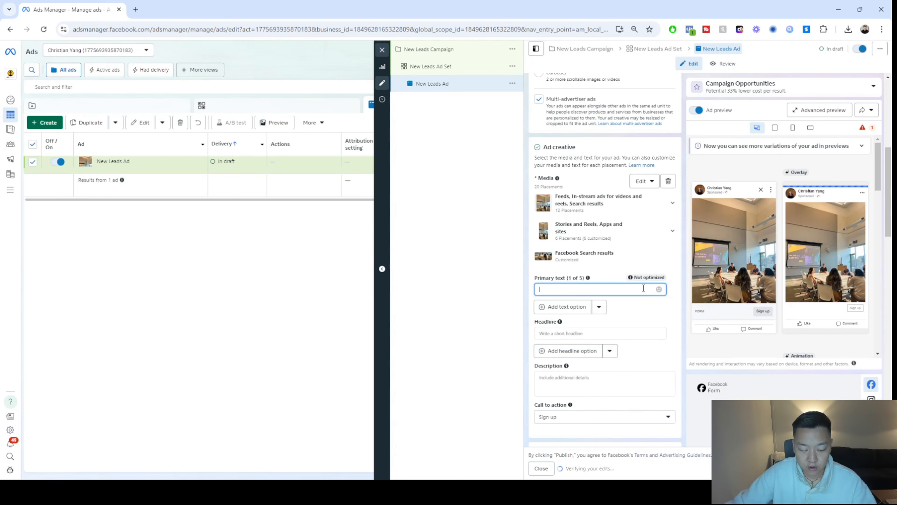
pyautogui.write('dfsafsaasdsa')
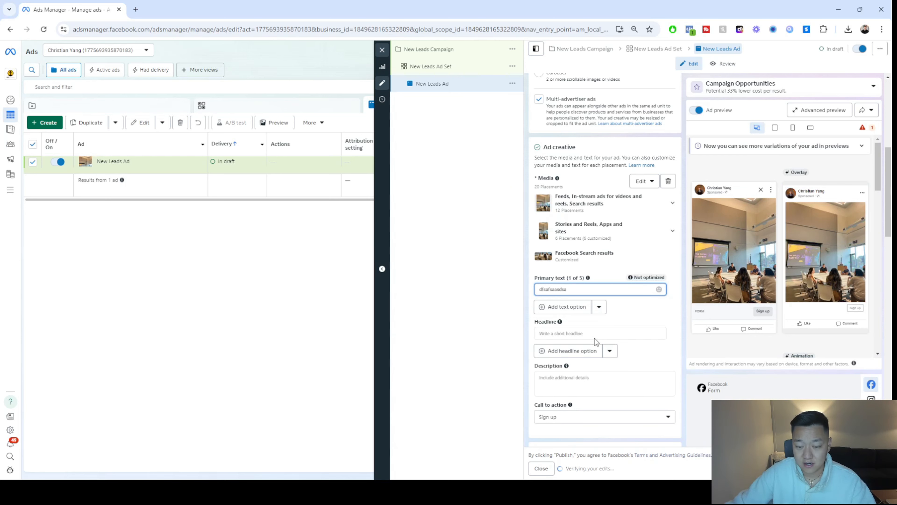
# Enter "dsadsadas" as the ad's headline, leaving the description empty.
pyautogui.click(595, 333)
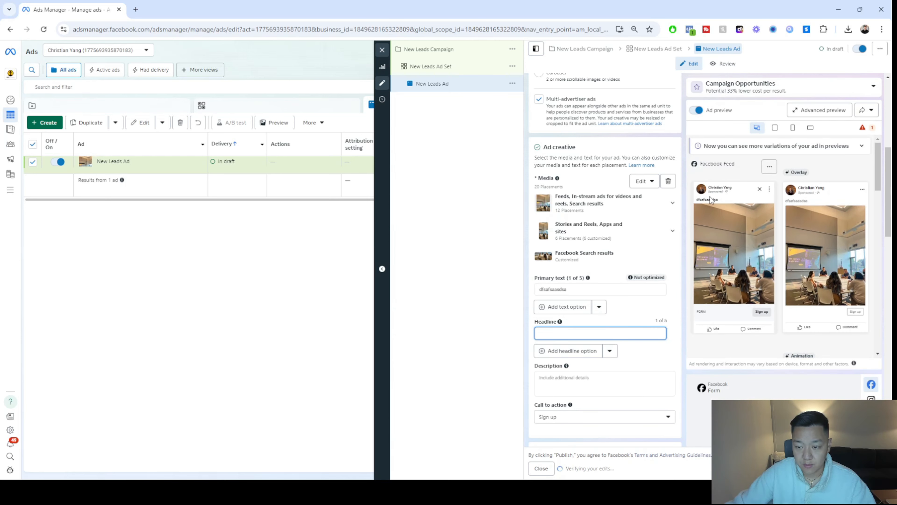
pyautogui.write('dsadsadas')
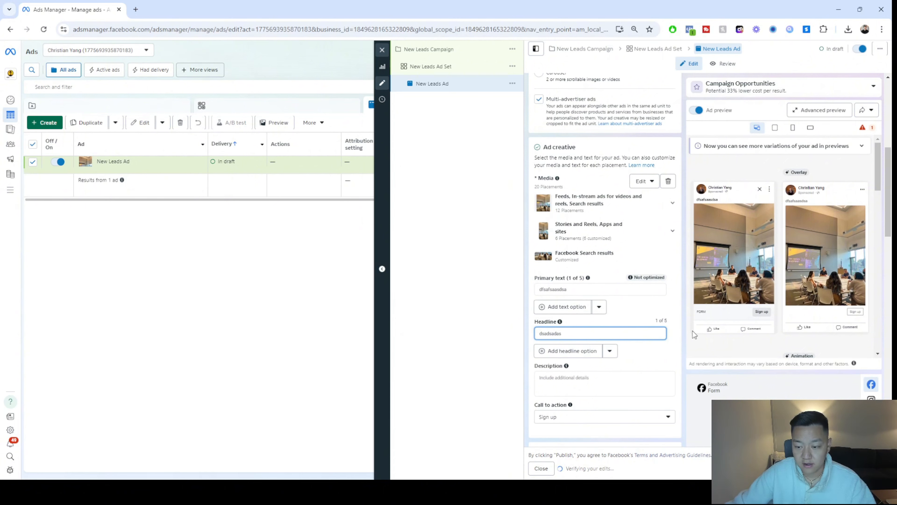
pyautogui.scroll(-4, 584, 317)
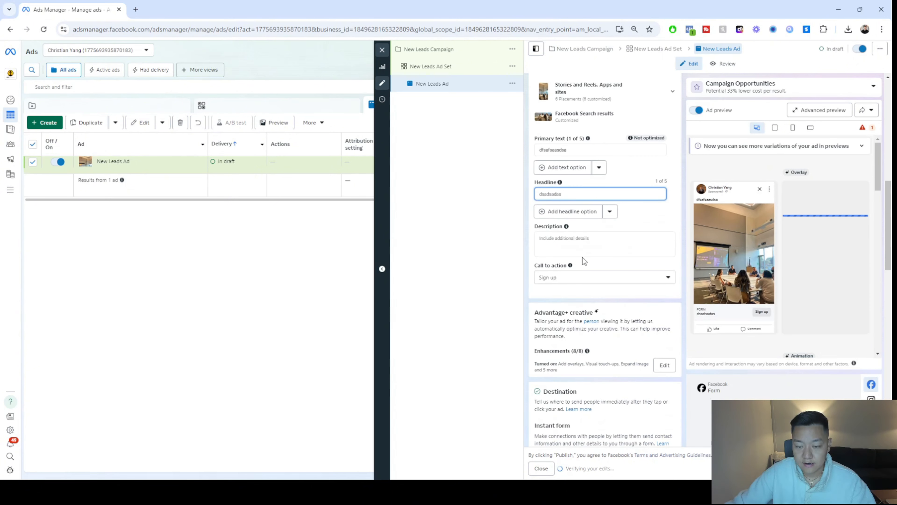
pyautogui.click(573, 242)
# Add an empty second option for both the primary text and the headline, and remove both options again.
pyautogui.click(575, 169)
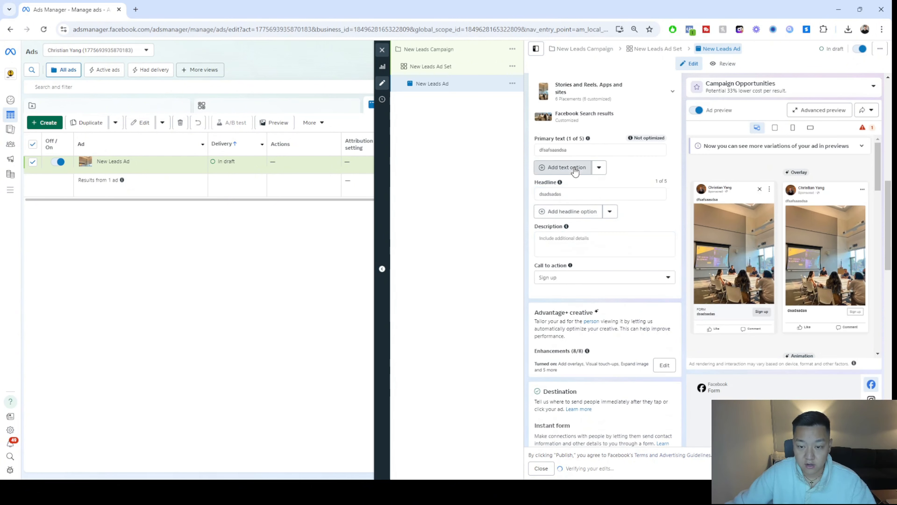
pyautogui.click(580, 228)
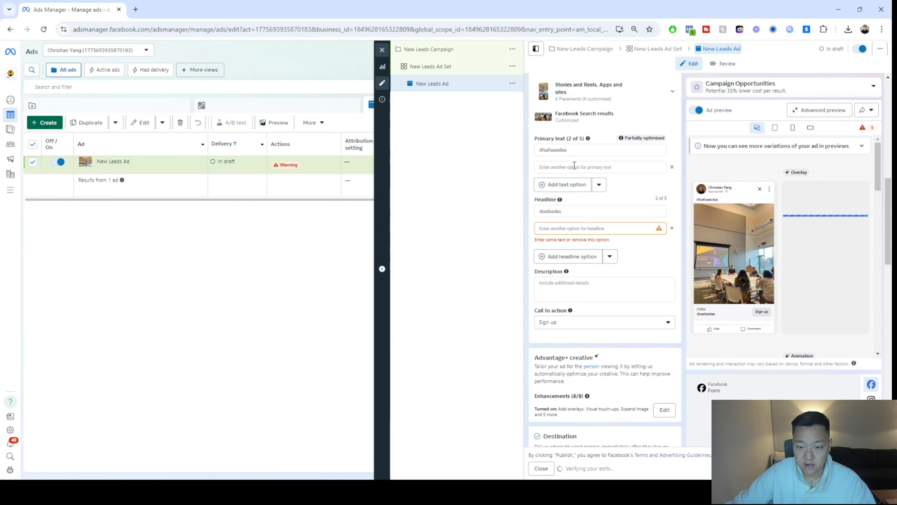
pyautogui.click(558, 168)
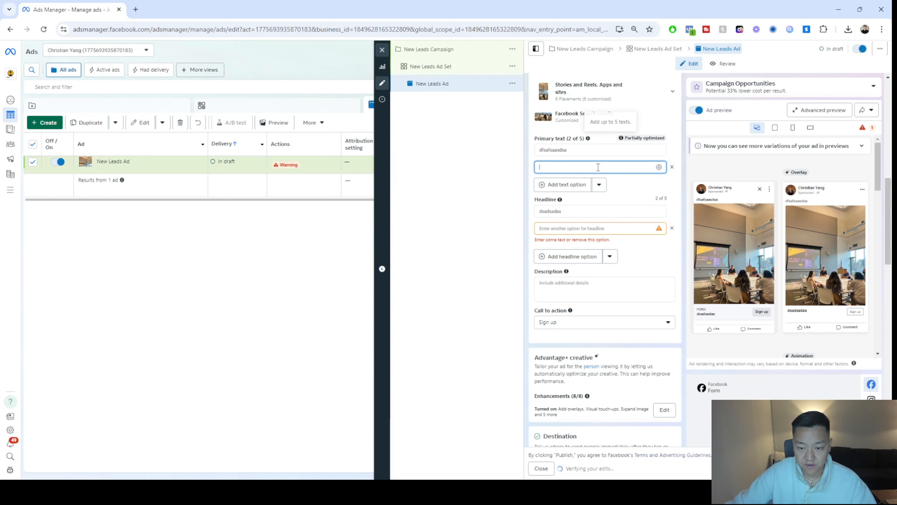
pyautogui.click(672, 228)
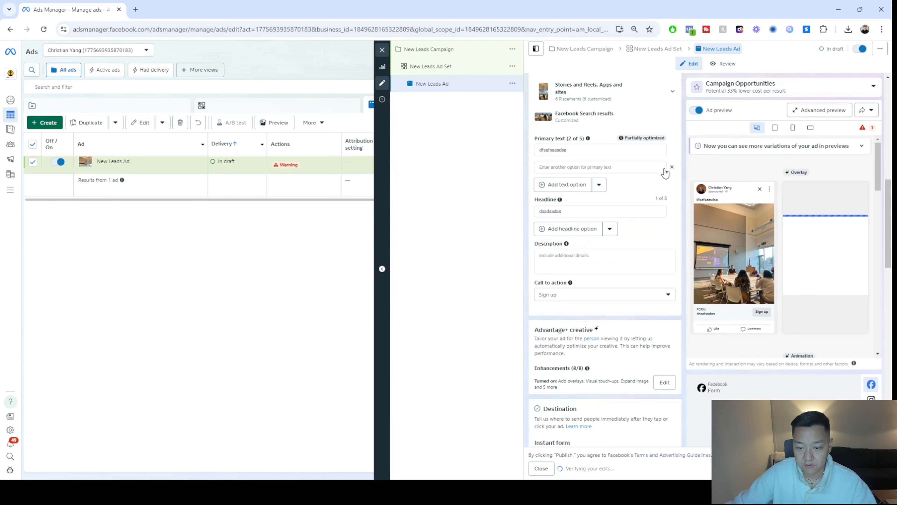
pyautogui.click(671, 166)
# Try Learn more as the ad's call to action, set it back to Sign up, and check the other available options.
pyautogui.scroll(-1, 577, 278)
pyautogui.click(556, 232)
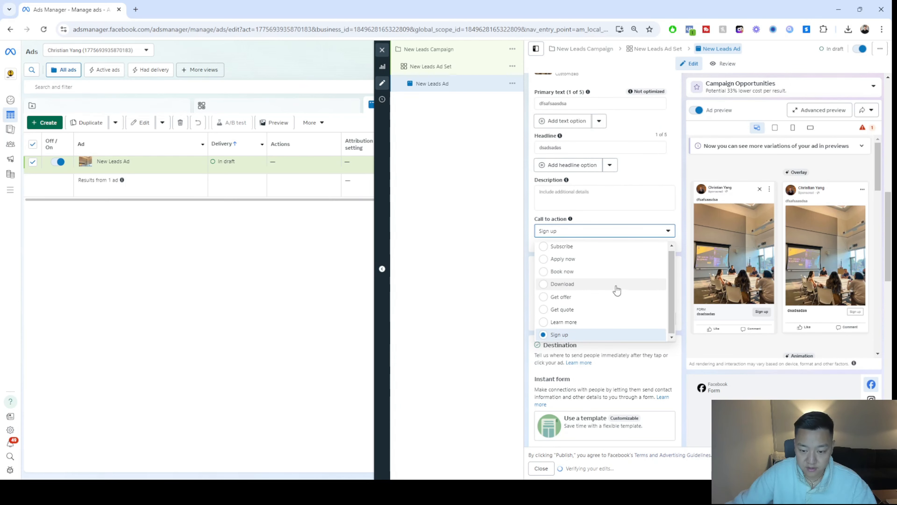
pyautogui.click(580, 322)
pyautogui.click(598, 233)
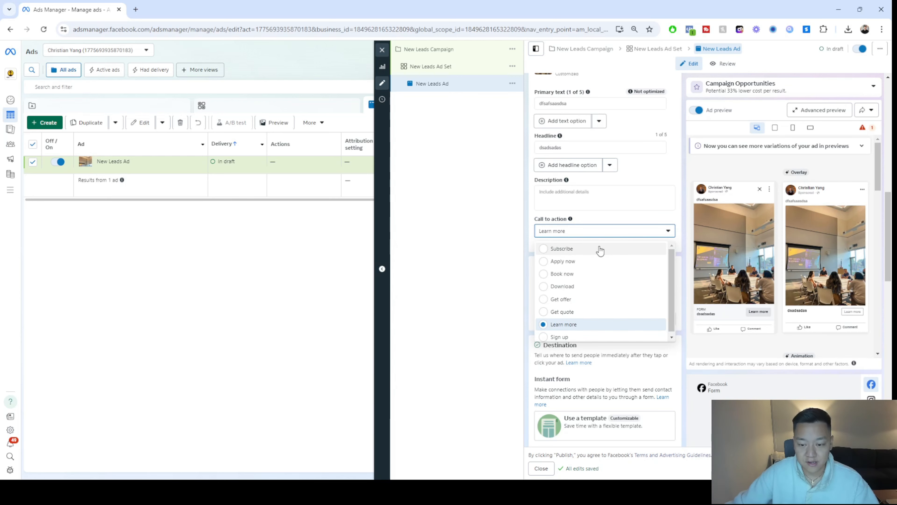
pyautogui.click(584, 336)
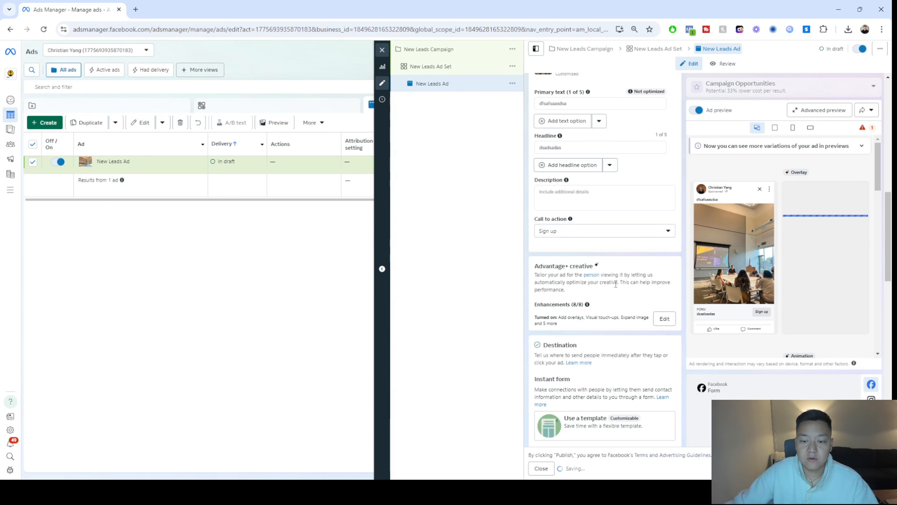
pyautogui.click(617, 232)
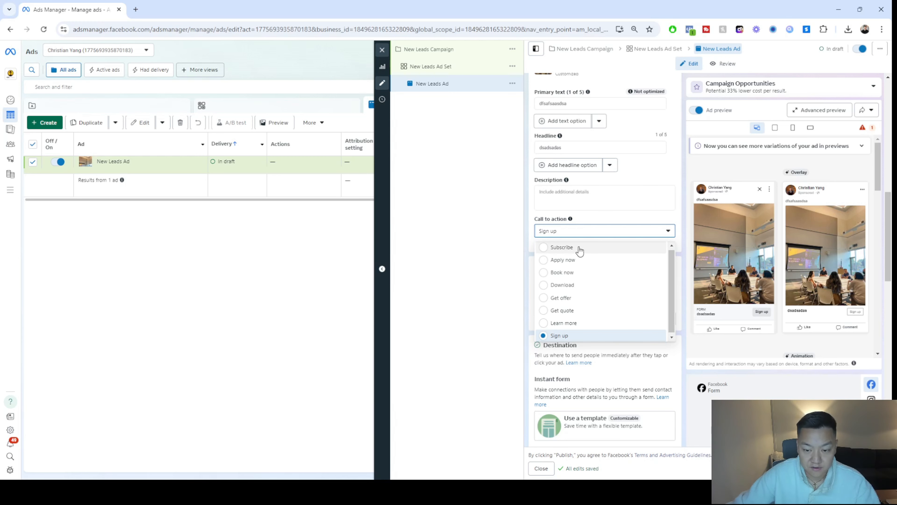
pyautogui.click(477, 248)
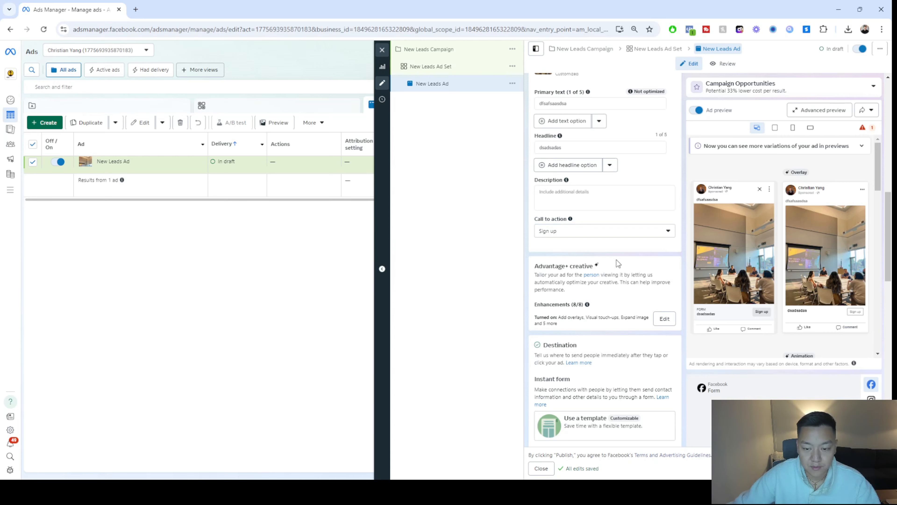
# Open the ad's Advantage+ creative enhancements and turn off the Music enhancement.
pyautogui.scroll(-2, 616, 259)
pyautogui.scroll(-1, 617, 256)
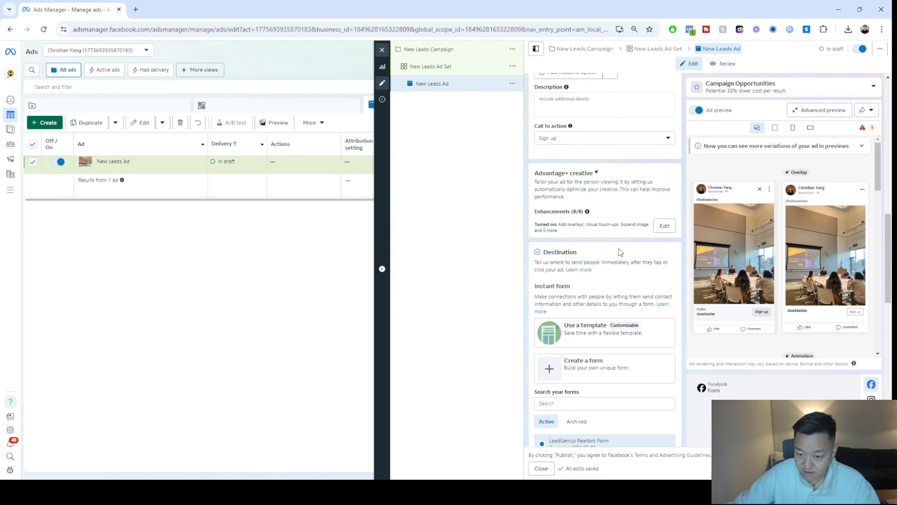
pyautogui.scroll(-3, 619, 248)
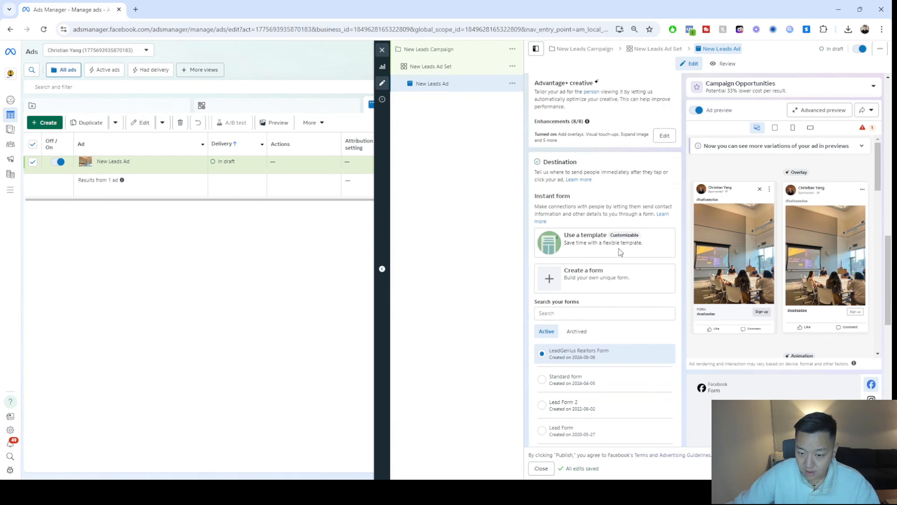
pyautogui.click(664, 133)
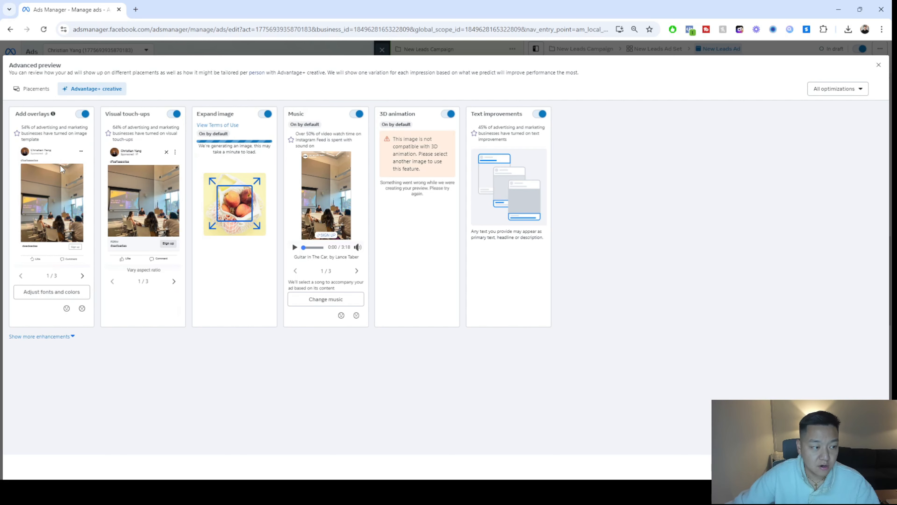
pyautogui.click(356, 115)
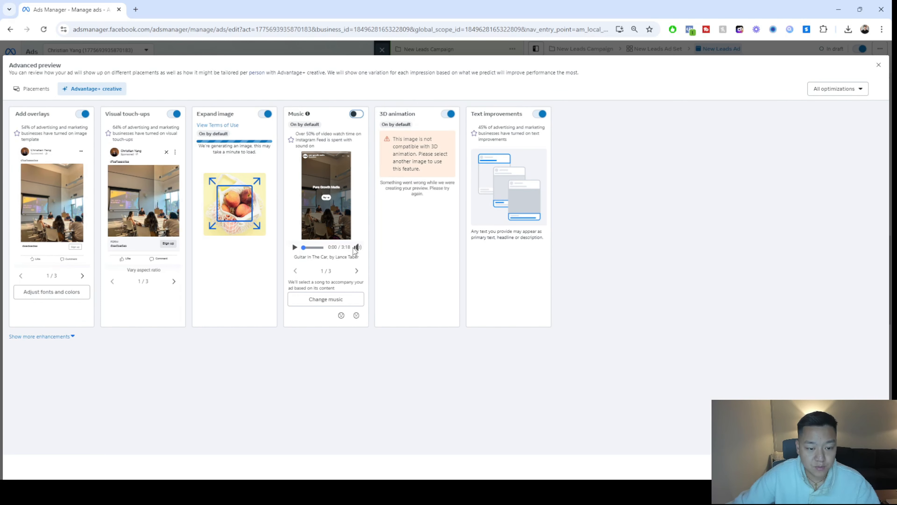
# Look through the suggested songs and the full music list for the ad, leaving the enhancements preview when finished.
pyautogui.click(356, 270)
pyautogui.click(356, 271)
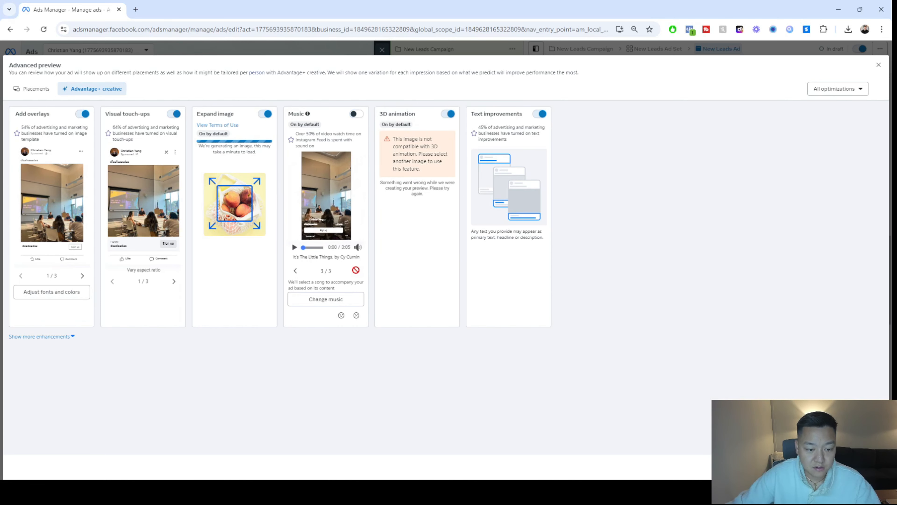
pyautogui.click(332, 301)
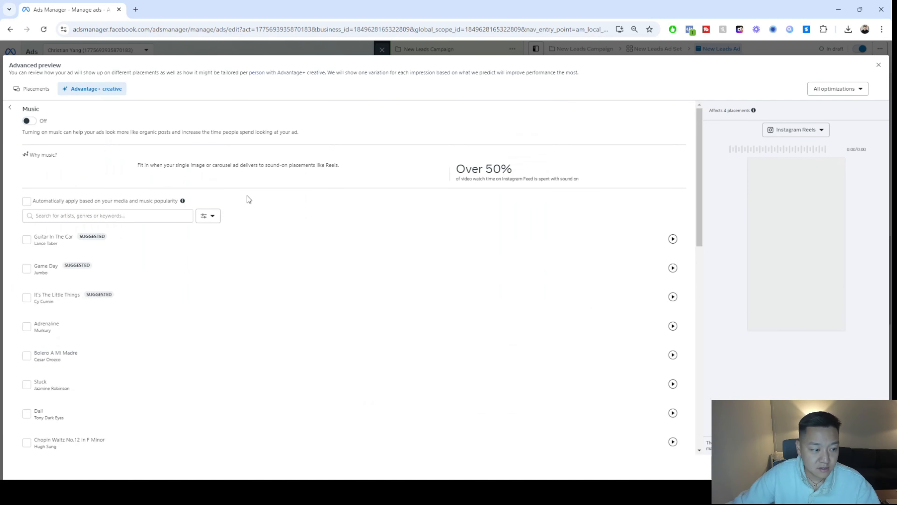
pyautogui.scroll(-10, 136, 238)
pyautogui.scroll(5, 136, 238)
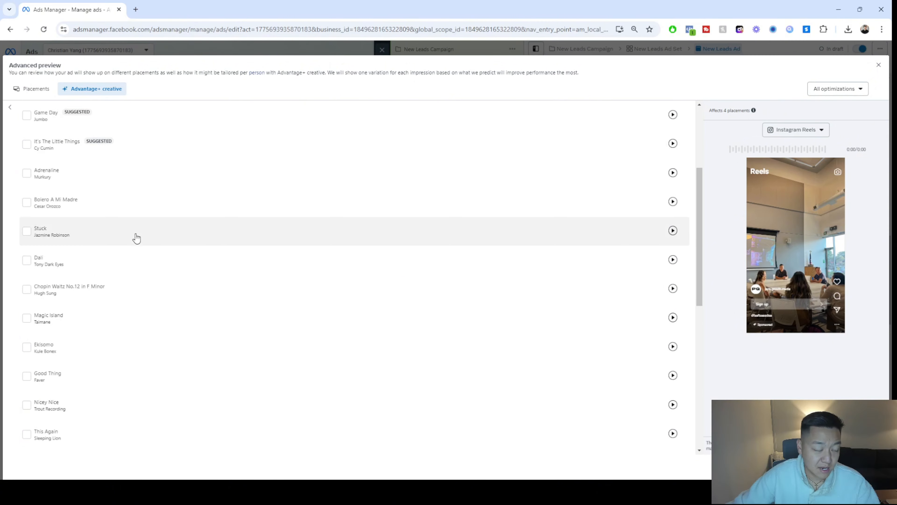
pyautogui.scroll(5, 136, 238)
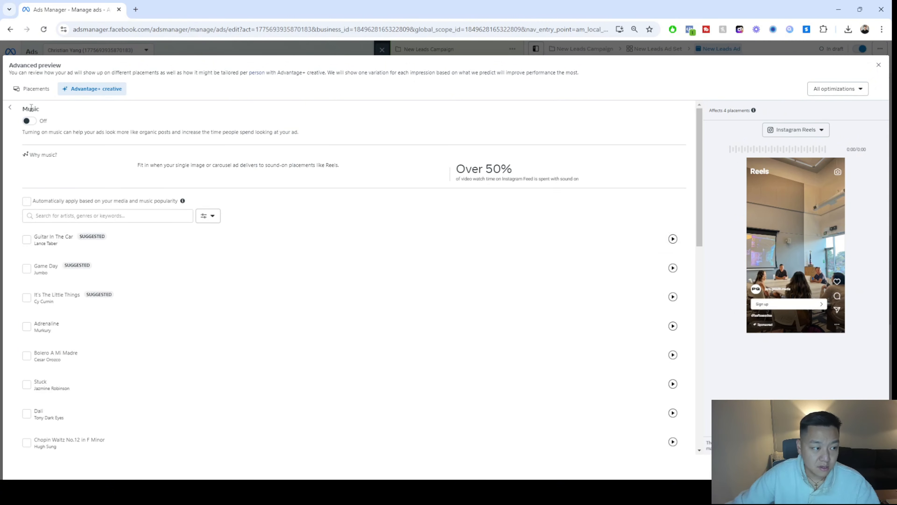
pyautogui.click(9, 107)
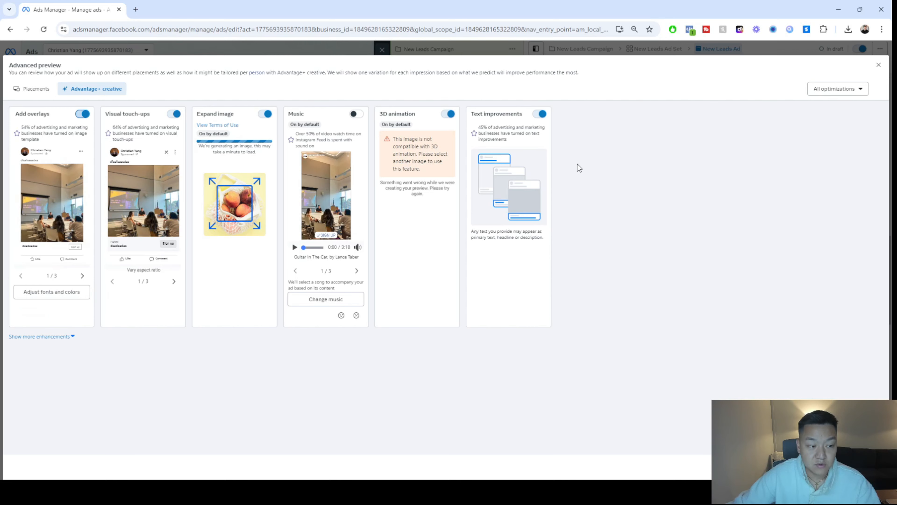
pyautogui.click(879, 65)
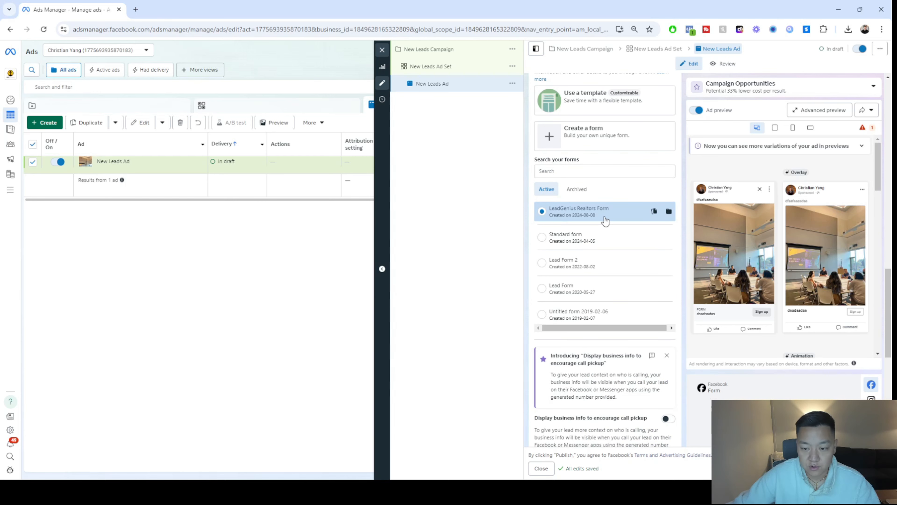
# Start a new instant form for the ad with the Higher intent form type, keeping the default form name.
pyautogui.scroll(1, 632, 222)
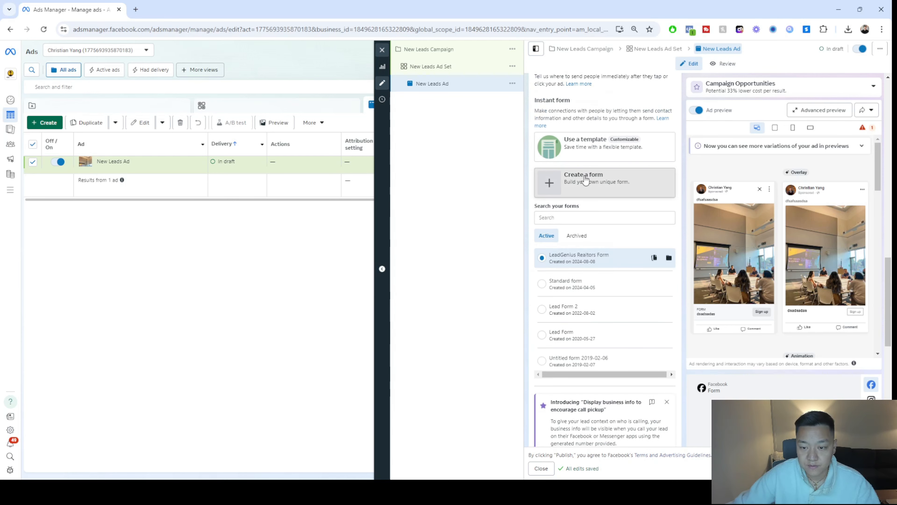
pyautogui.click(597, 176)
pyautogui.tripleClick(354, 138)
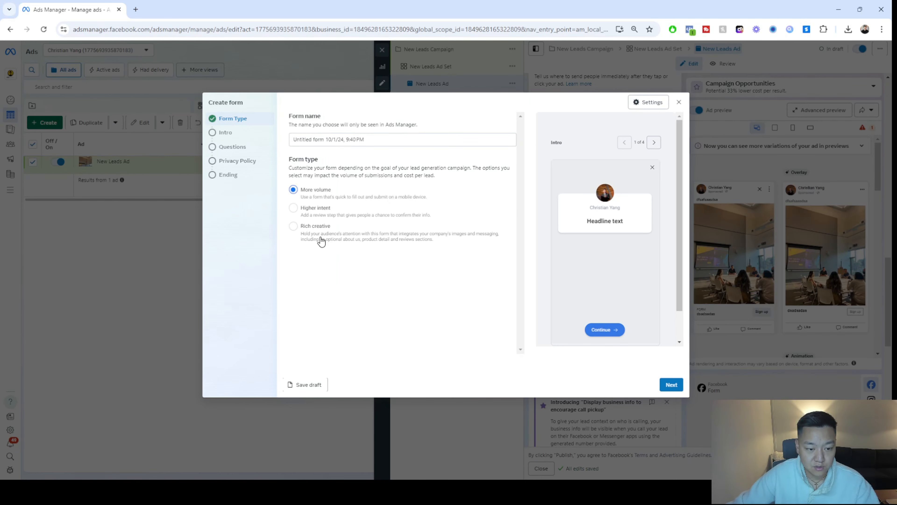
pyautogui.click(315, 209)
pyautogui.click(672, 381)
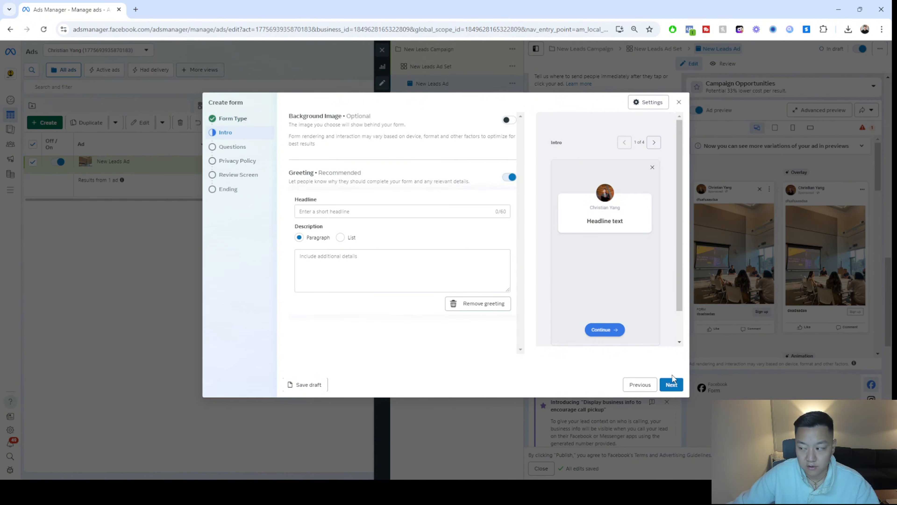
# Fill in the form's greeting with the headline "wwqads" and the paragraph description "dsadsadsa".
pyautogui.click(391, 214)
pyautogui.write('wwqads')
pyautogui.click(416, 269)
pyautogui.write('ds')
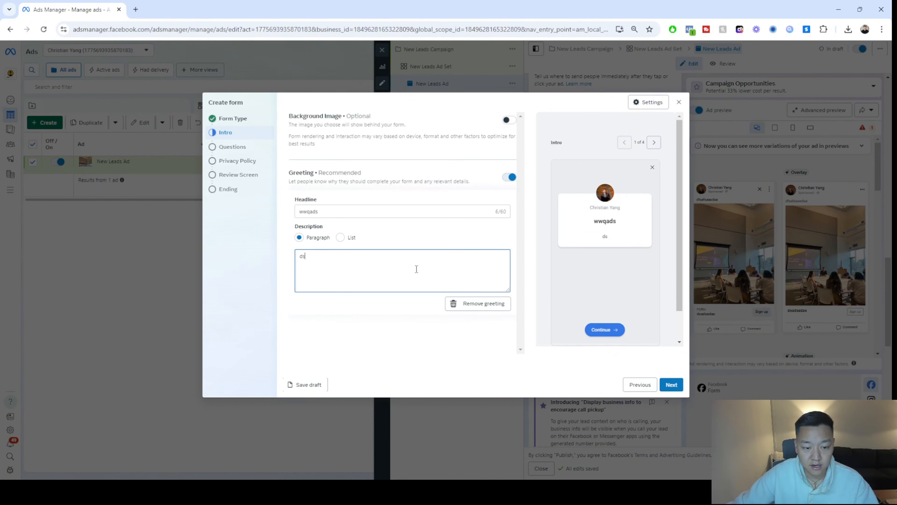
pyautogui.write('adsadas')
pyautogui.click(671, 384)
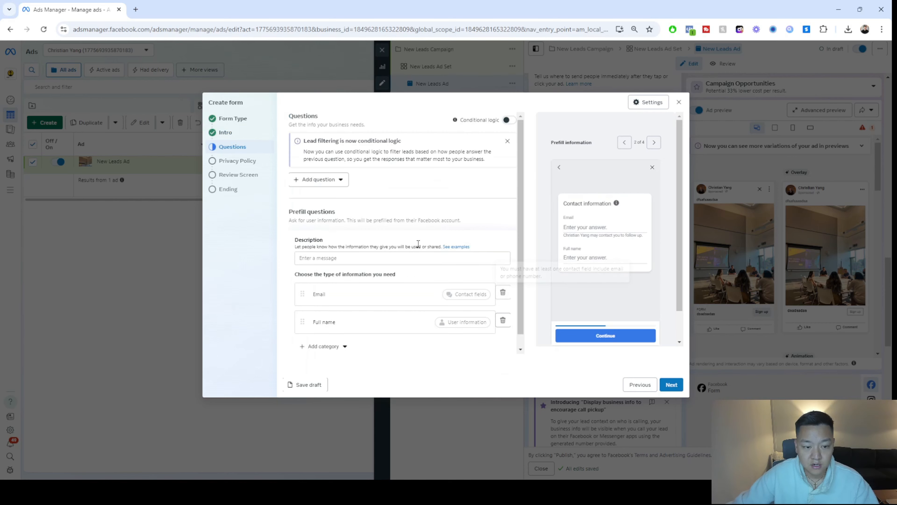
# Add a multiple choice question "sdaas" to the form, entering "dsadsa" for both of its answers.
pyautogui.scroll(-1, 392, 243)
pyautogui.click(345, 245)
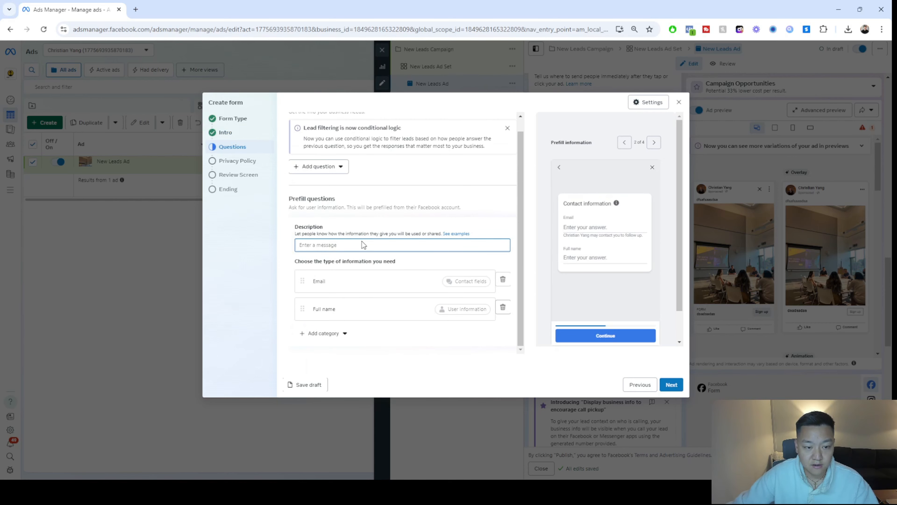
pyautogui.scroll(1, 364, 244)
pyautogui.click(317, 178)
pyautogui.click(328, 200)
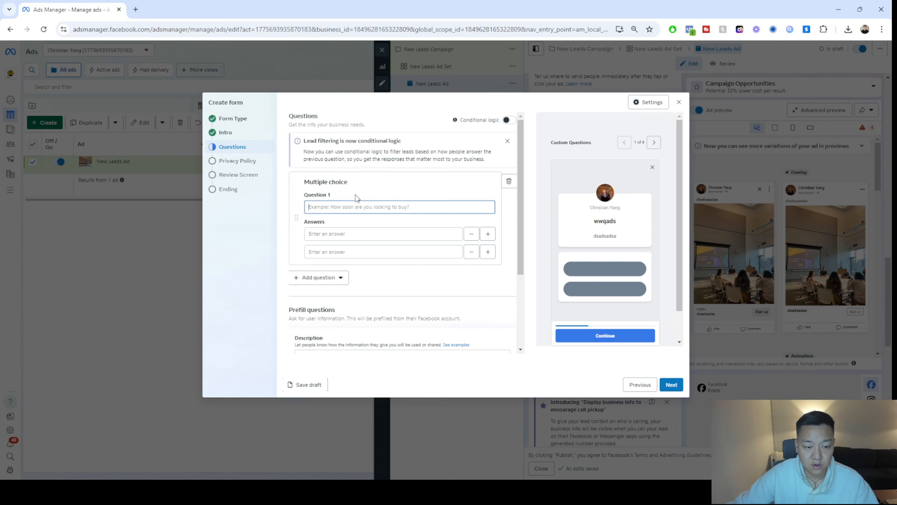
pyautogui.click(361, 208)
pyautogui.write('sdaas')
pyautogui.click(341, 235)
pyautogui.write('dsadsa')
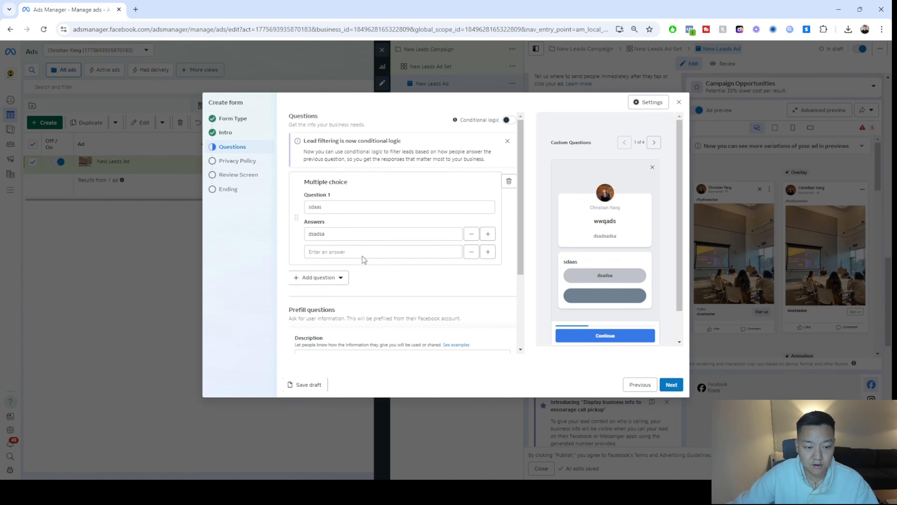
pyautogui.click(362, 252)
pyautogui.write('dsadsa')
# Add Phone number to the form's prefill questions alongside email and full name.
pyautogui.scroll(-3, 447, 260)
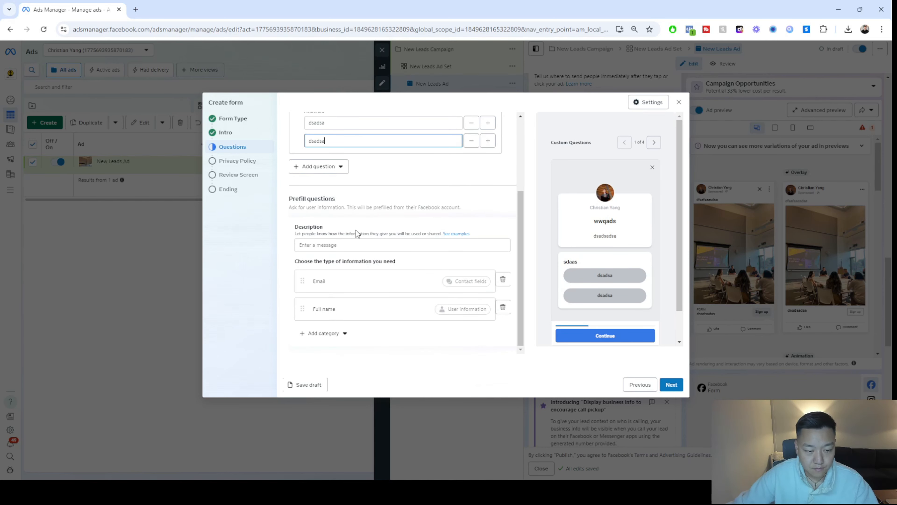
pyautogui.click(350, 245)
pyautogui.click(323, 333)
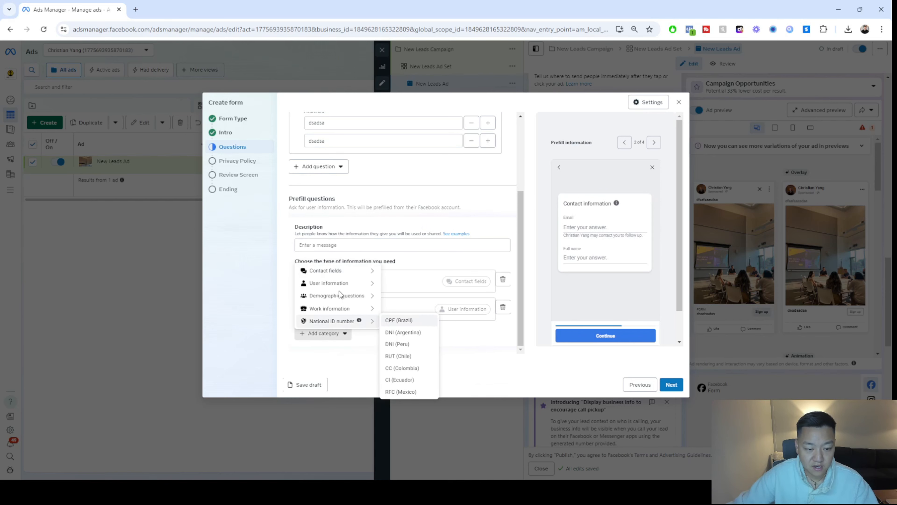
pyautogui.click(402, 284)
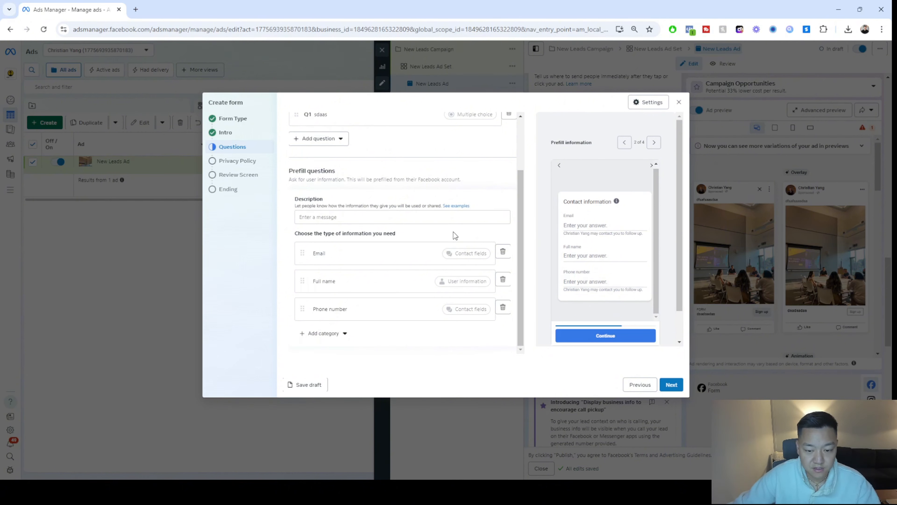
# Fill in the form's privacy policy with the link "dsadsads.com" and the link text "dwadsdsa".
pyautogui.click(671, 385)
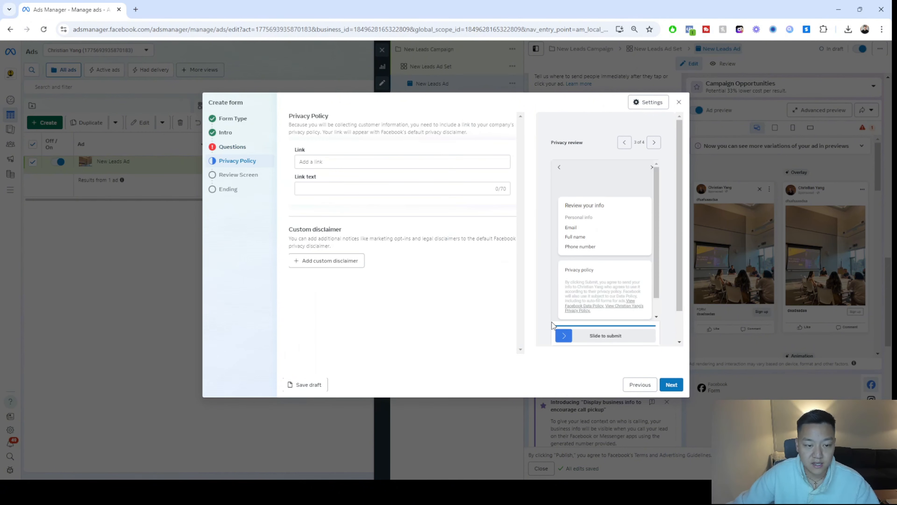
pyautogui.click(357, 161)
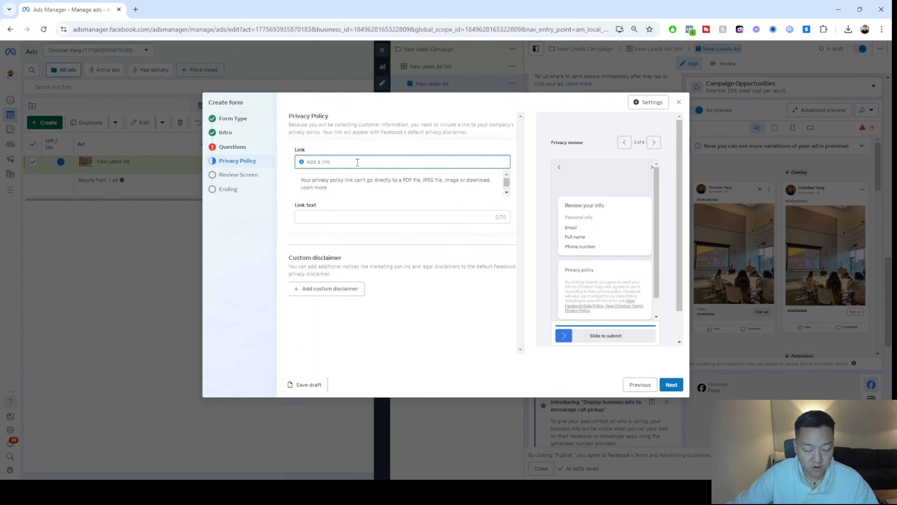
pyautogui.write('dsadsads')
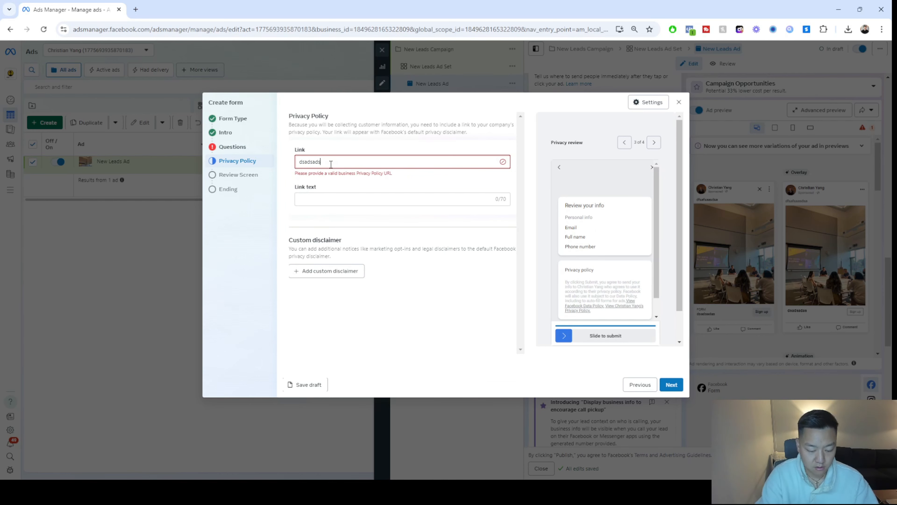
pyautogui.write('.com')
pyautogui.press('Tab')
pyautogui.write('dwadsdsa')
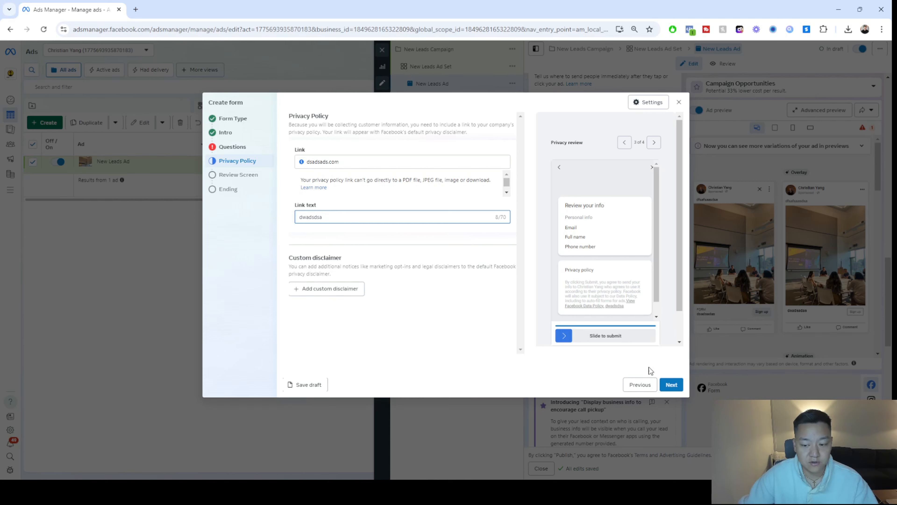
pyautogui.click(670, 385)
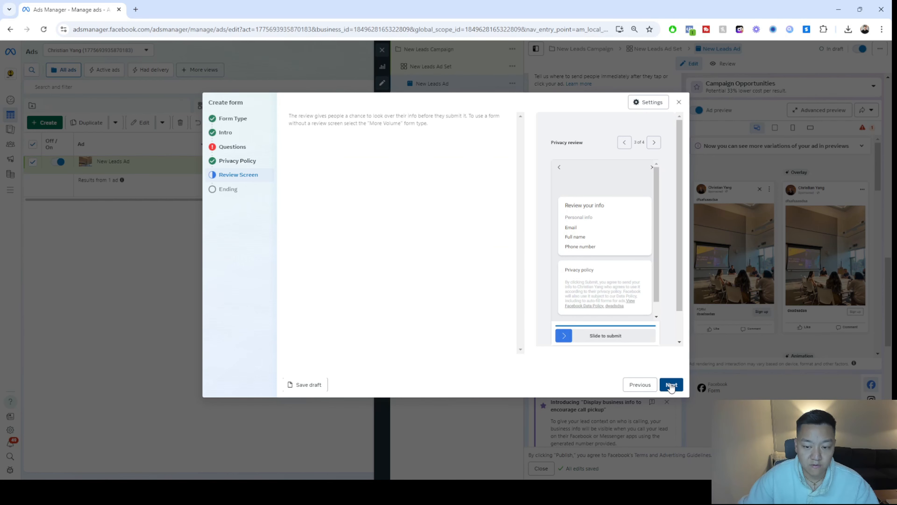
# Go past the review screen to the form's ending page and check its default headline and description.
pyautogui.click(671, 385)
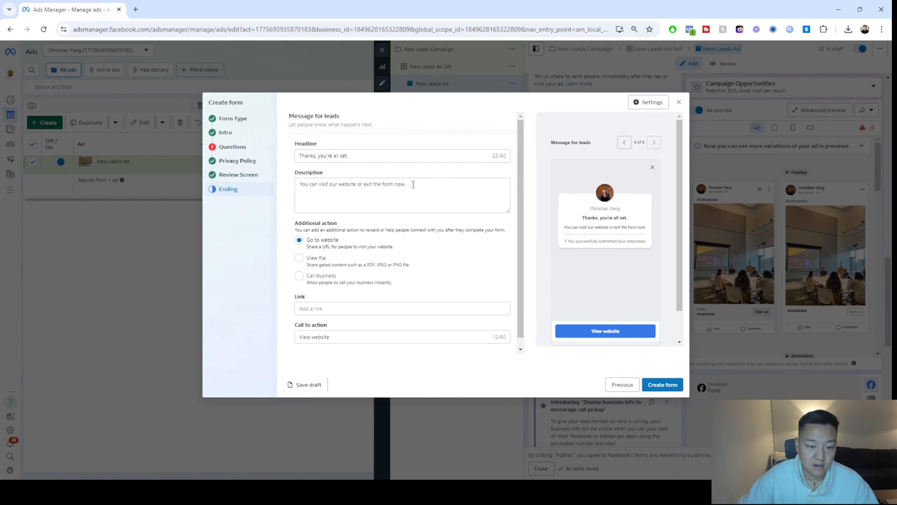
pyautogui.click(363, 157)
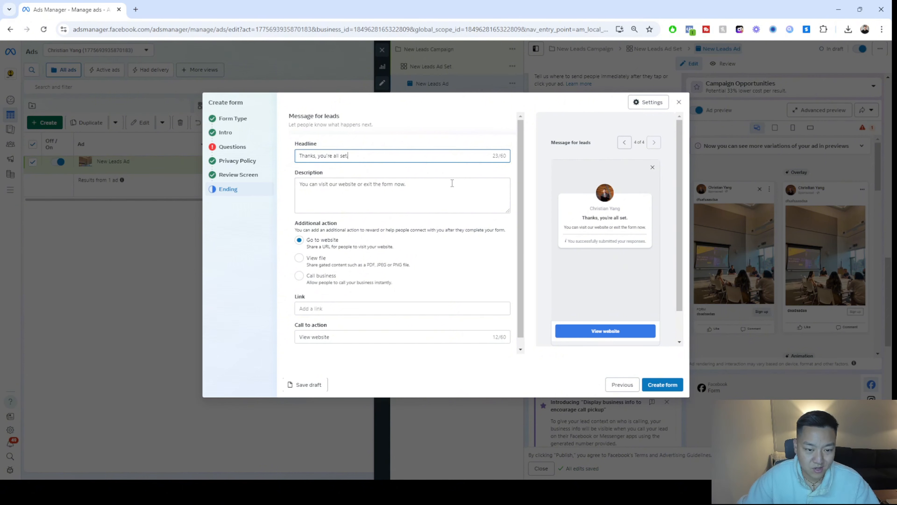
pyautogui.click(452, 183)
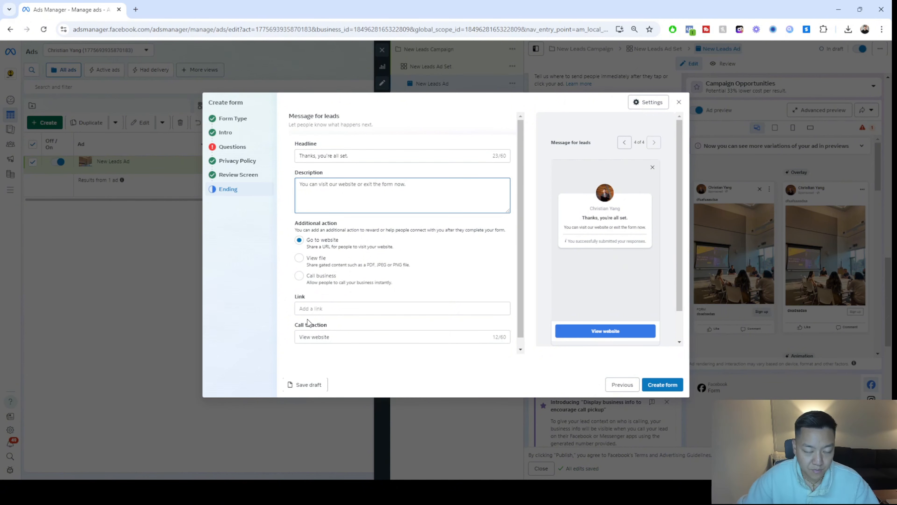
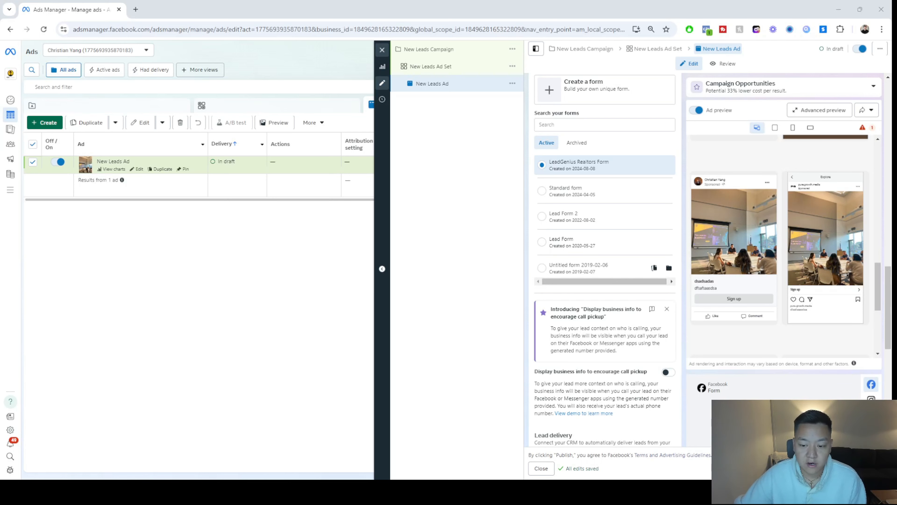
# Examine the ad's instant form, lead delivery and tracking settings.
pyautogui.scroll(-3, 604, 247)
pyautogui.scroll(-7, 605, 248)
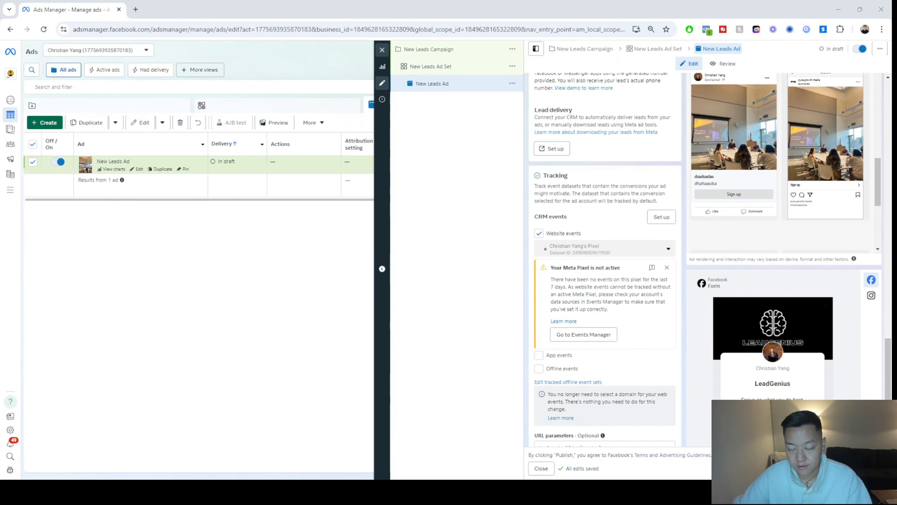
pyautogui.scroll(-2, 604, 247)
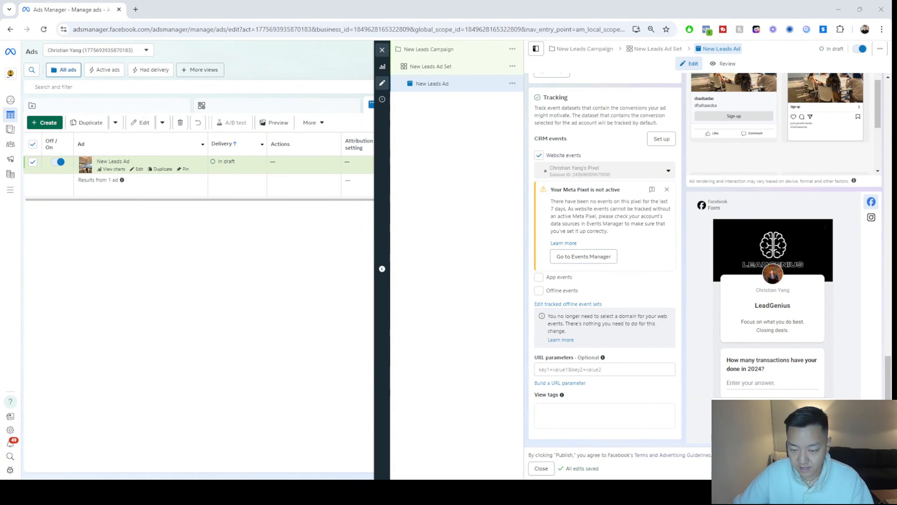
pyautogui.scroll(7, 604, 248)
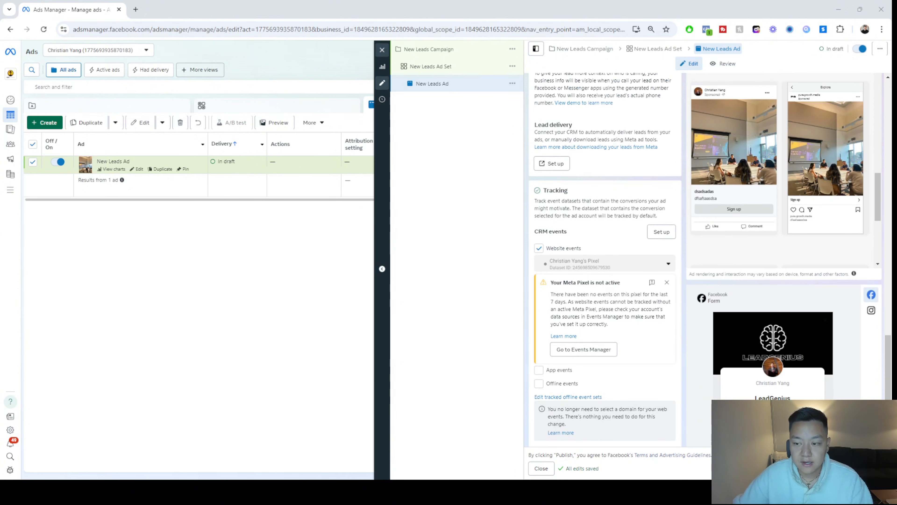
pyautogui.scroll(11, 605, 247)
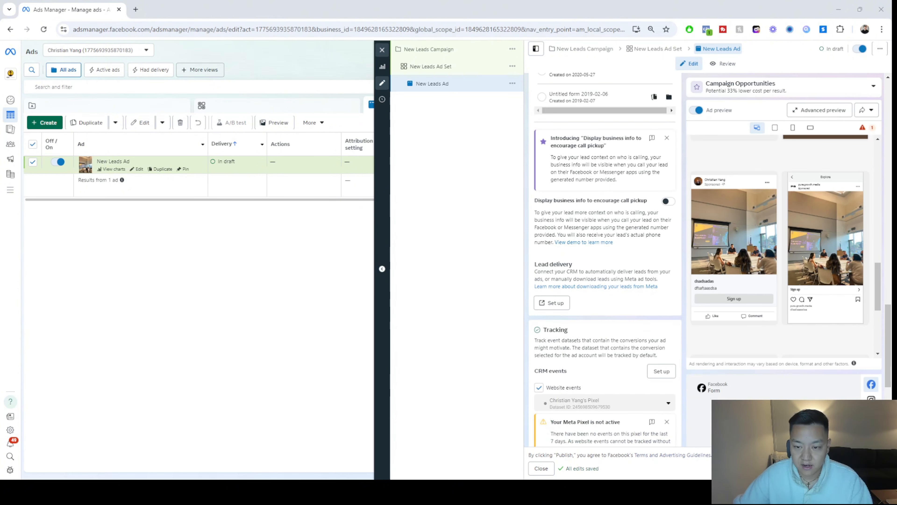
# Quick duplicate New Leads Ad within its ad set.
pyautogui.scroll(12, 604, 258)
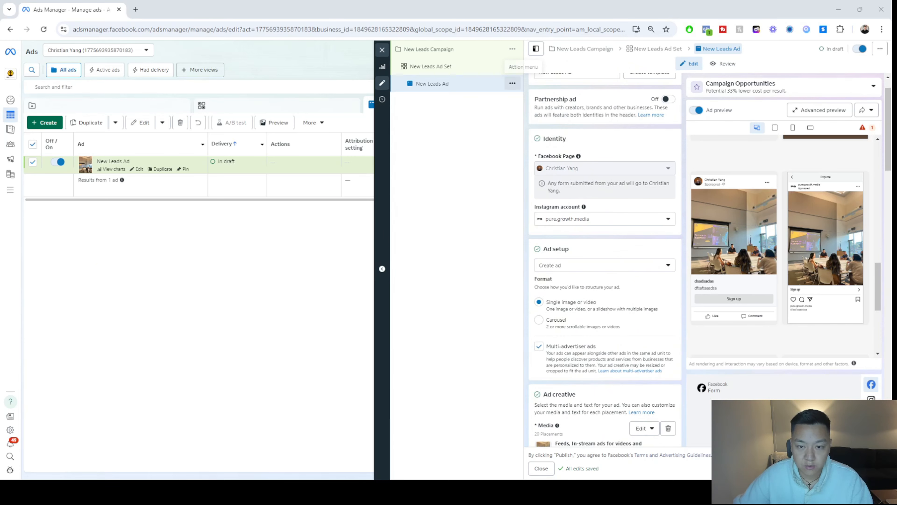
pyautogui.click(512, 83)
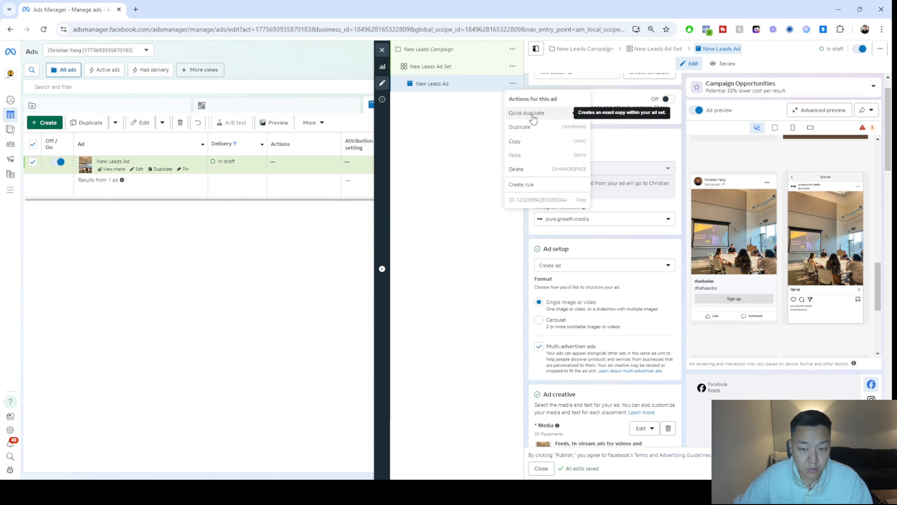
pyautogui.click(524, 113)
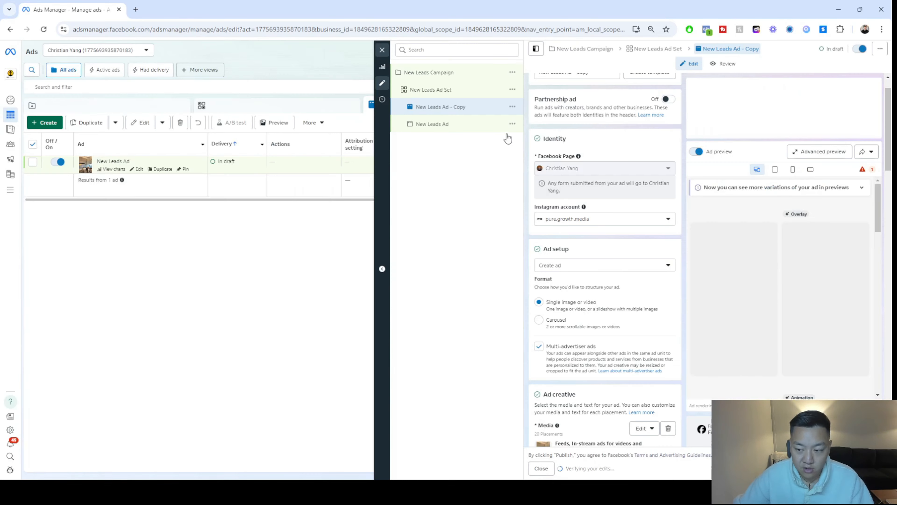
# Replace all media in New Leads Ad - Copy with the 1440 × 1800 account image, keeping the offered crop and optimization settings.
pyautogui.scroll(-3, 637, 243)
pyautogui.scroll(-5, 638, 244)
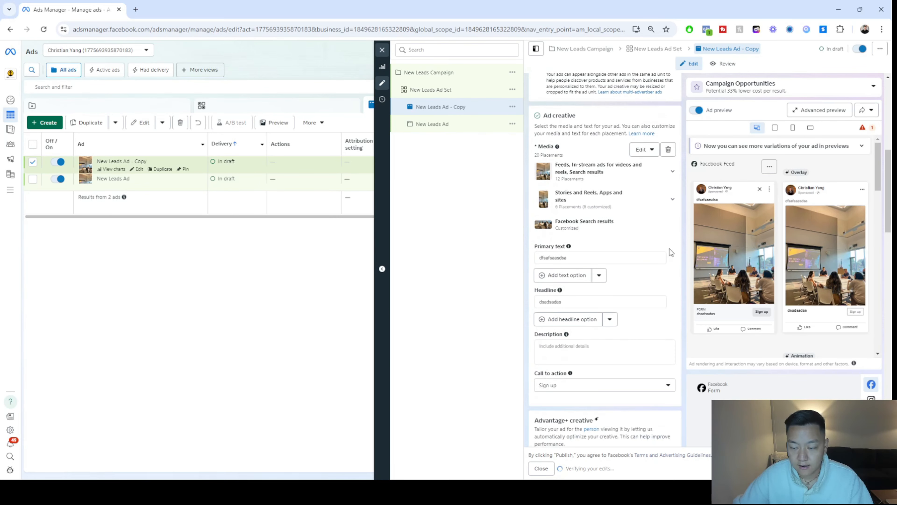
pyautogui.click(667, 153)
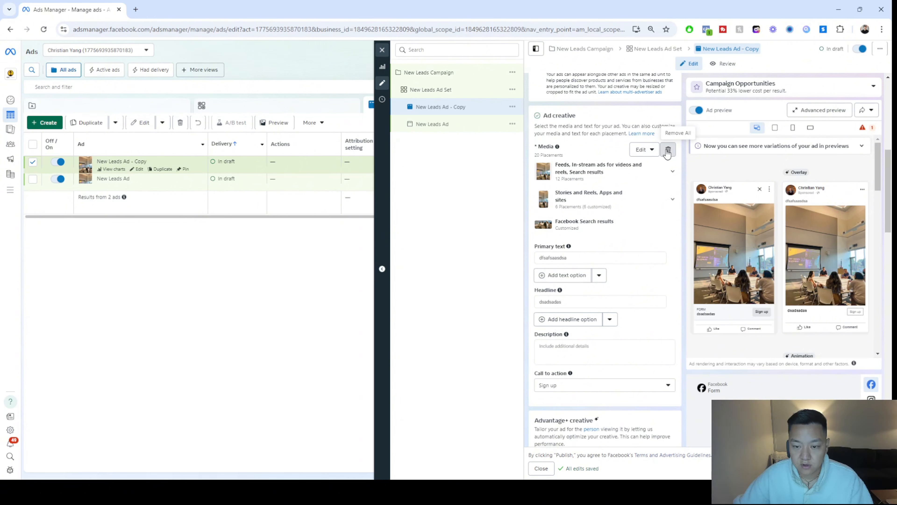
pyautogui.click(567, 158)
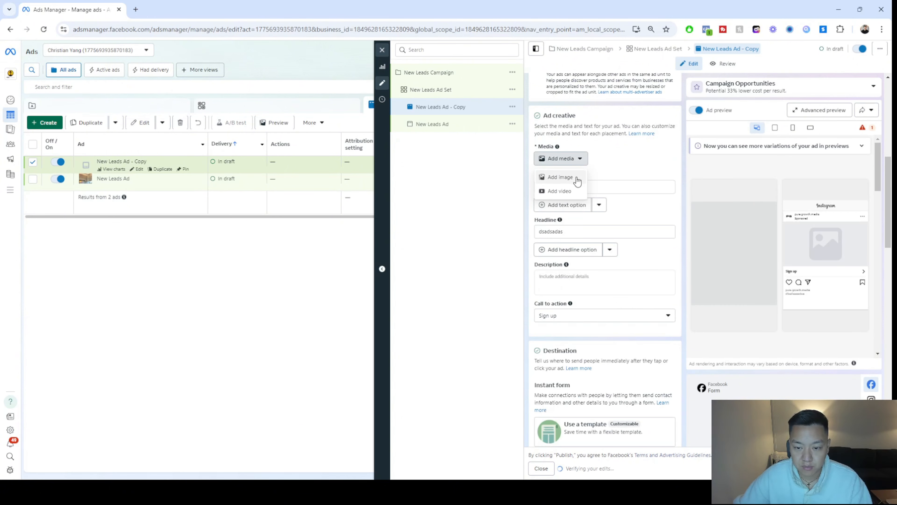
pyautogui.click(555, 181)
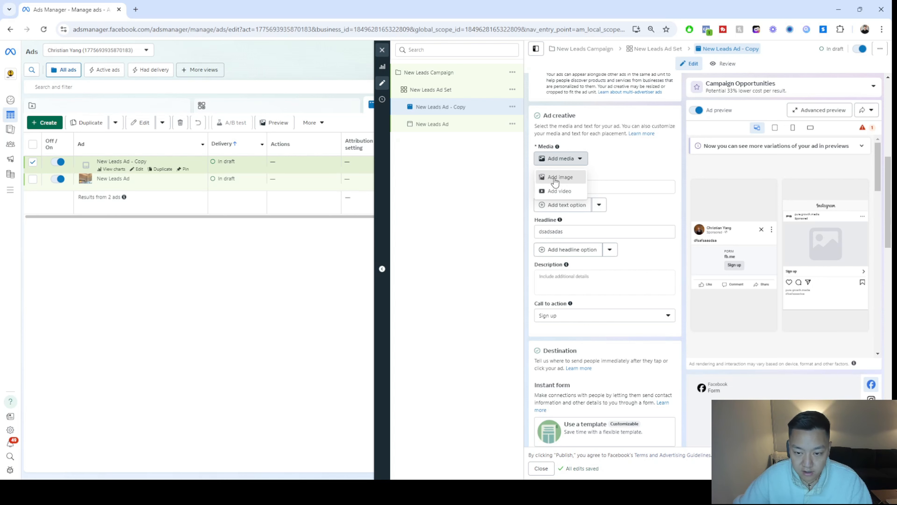
pyautogui.click(358, 201)
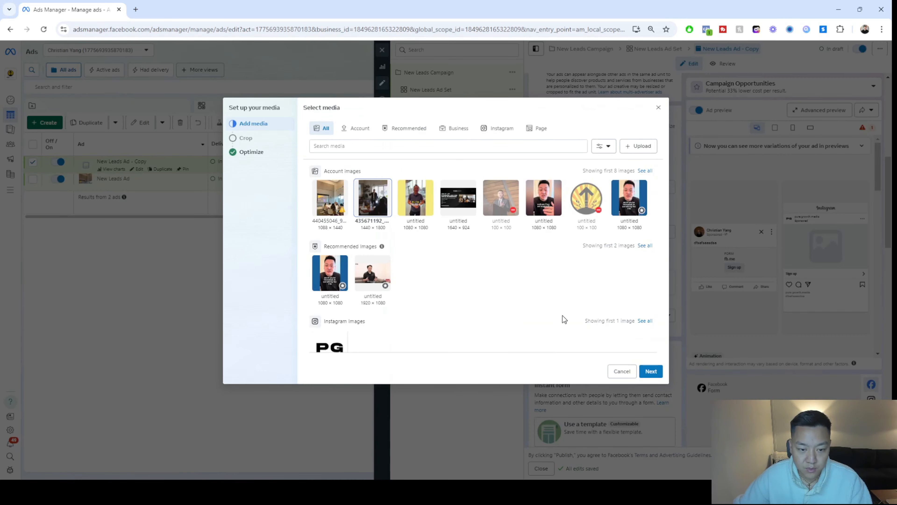
pyautogui.click(650, 373)
pyautogui.click(649, 374)
pyautogui.click(649, 372)
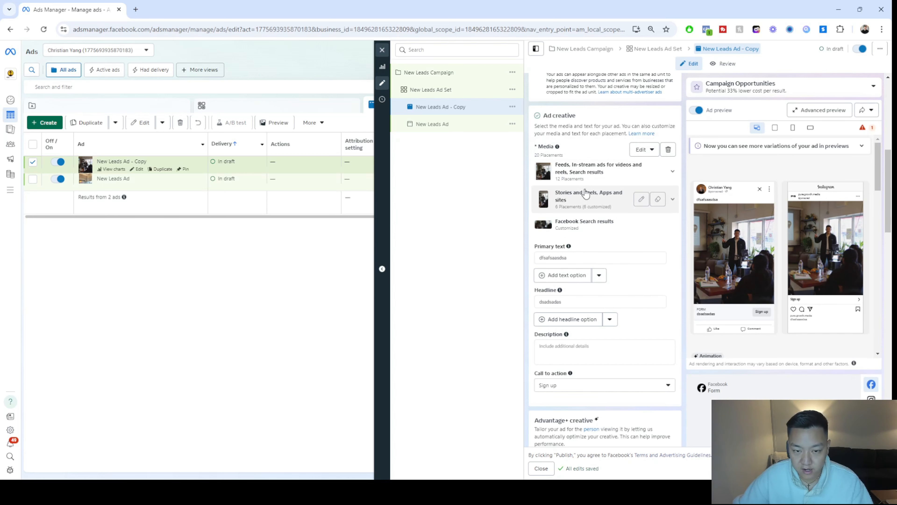
# Quick duplicate New Leads Ad - Copy to add a third ad to the ad set.
pyautogui.click(512, 106)
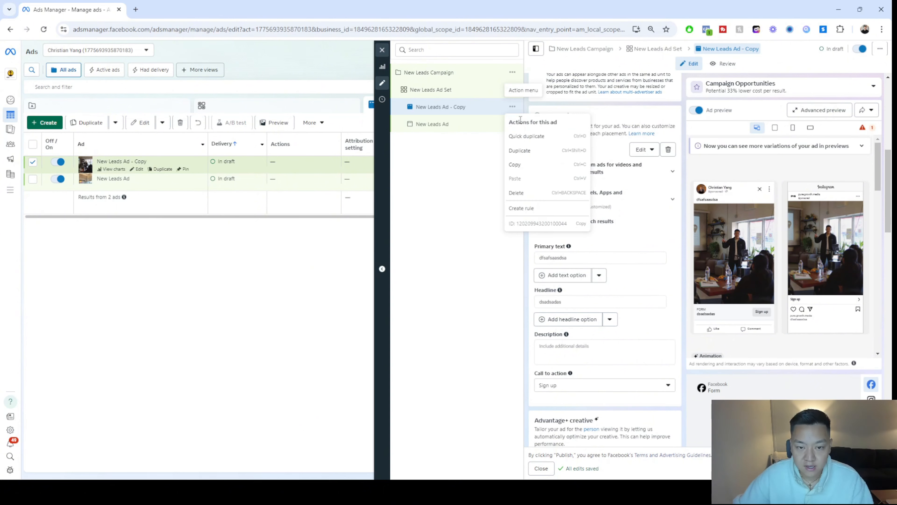
pyautogui.click(520, 138)
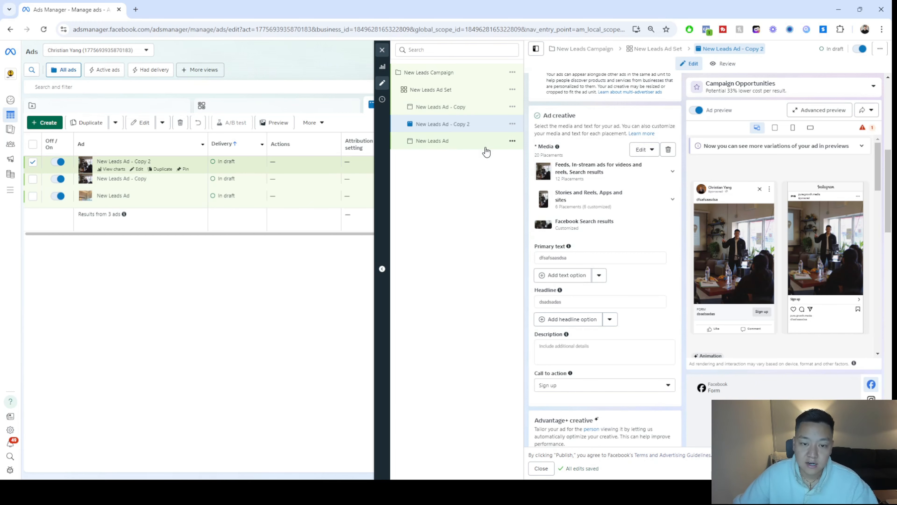
# Quick duplicate New Leads Ad Set with its ads and name the duplicated ad set "Companies".
pyautogui.click(512, 91)
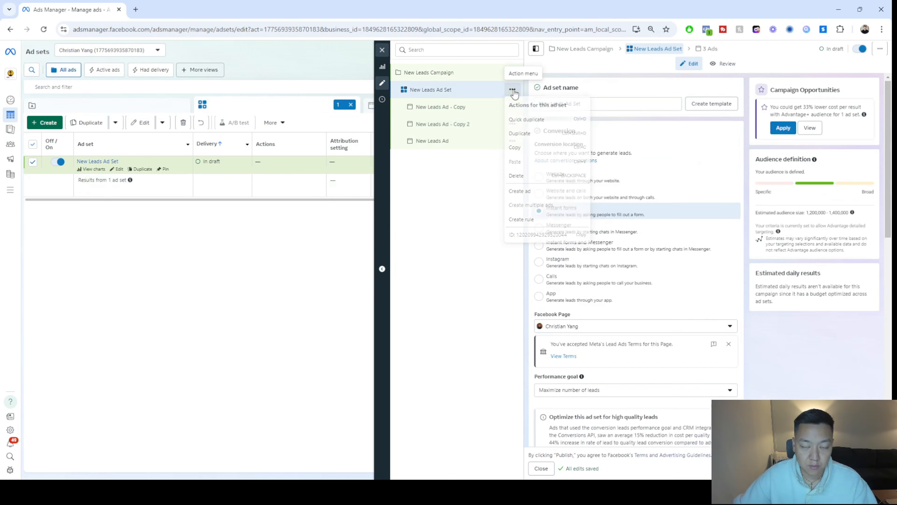
pyautogui.click(516, 120)
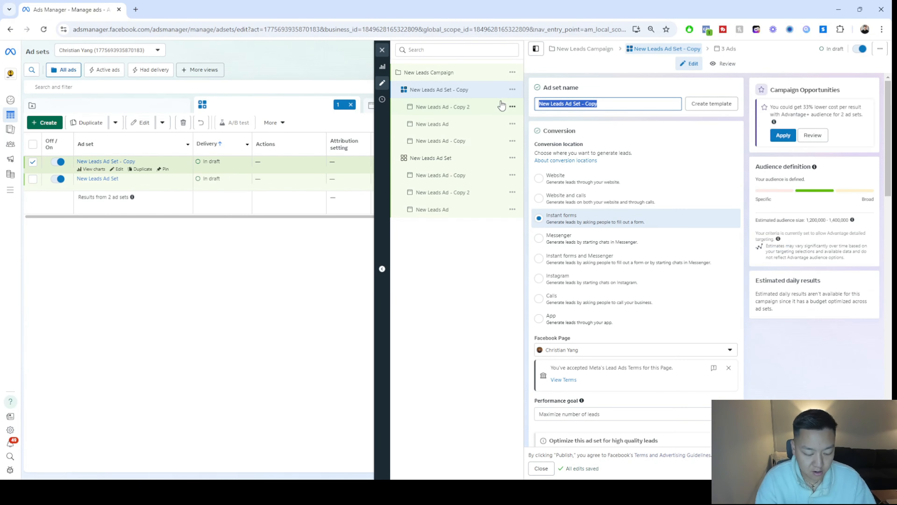
pyautogui.write('C')
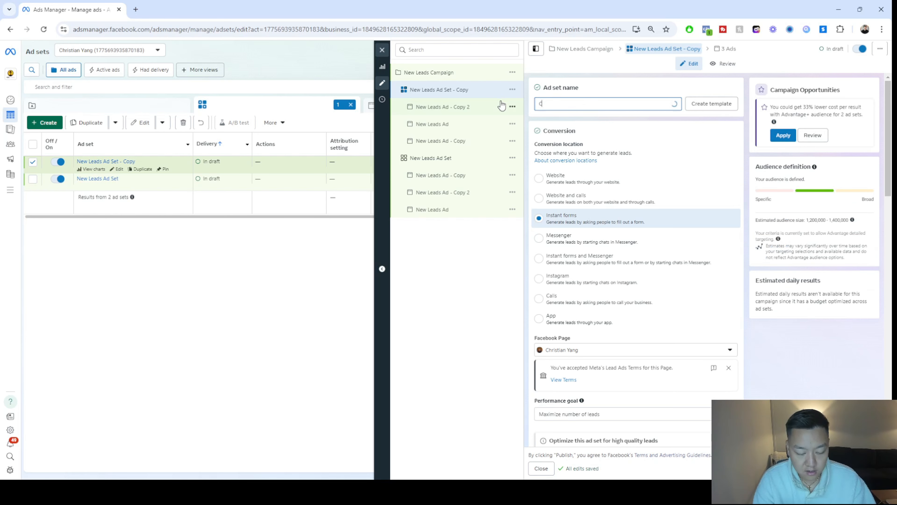
pyautogui.write('ompanies')
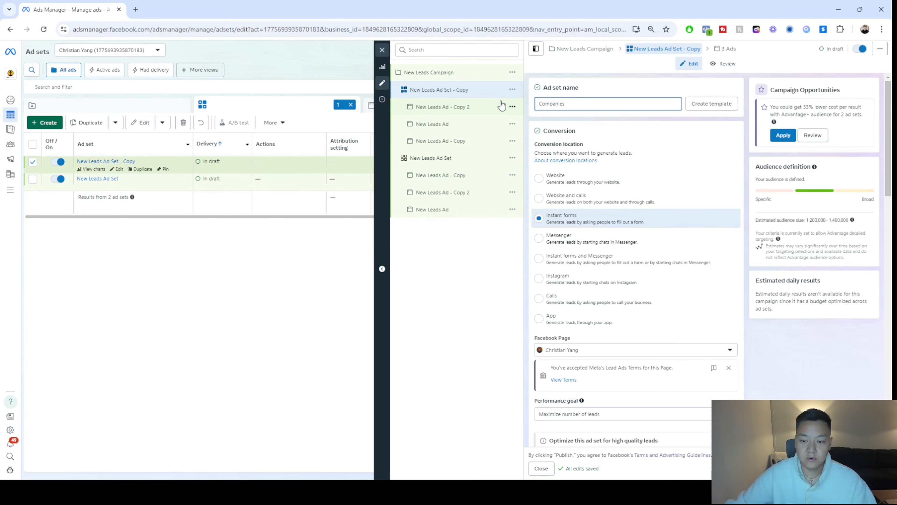
# Add the interests Zillow (real estate) and Trulia (real estate) to the detailed targeting of the Companies ad set.
pyautogui.scroll(-5, 706, 282)
pyautogui.scroll(-15, 707, 281)
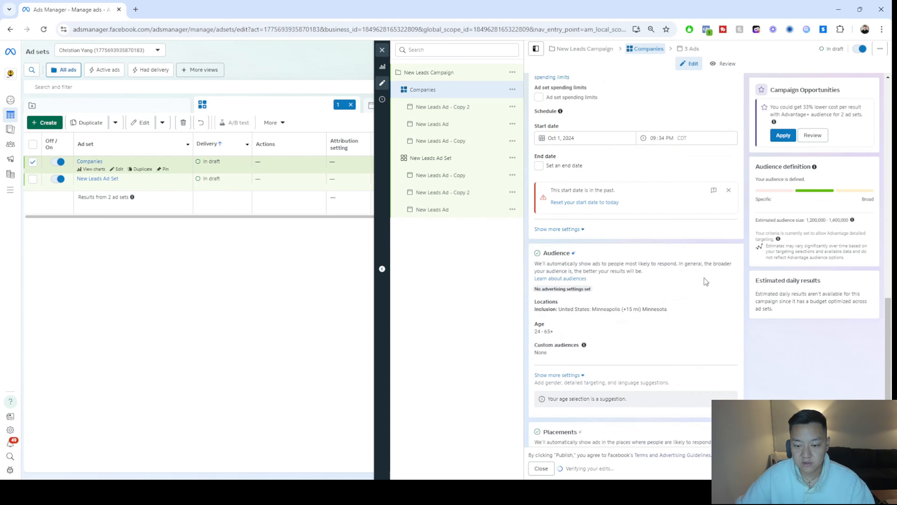
pyautogui.click(565, 293)
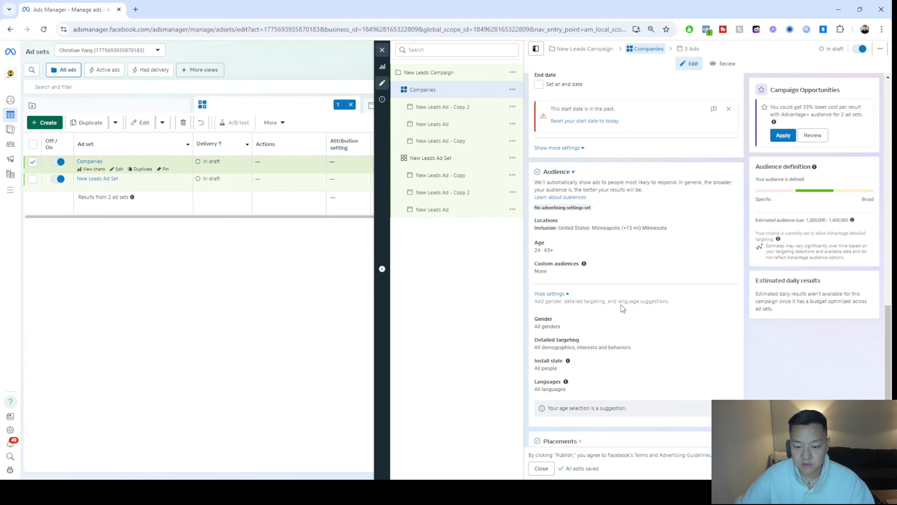
pyautogui.scroll(-1, 607, 307)
pyautogui.click(628, 300)
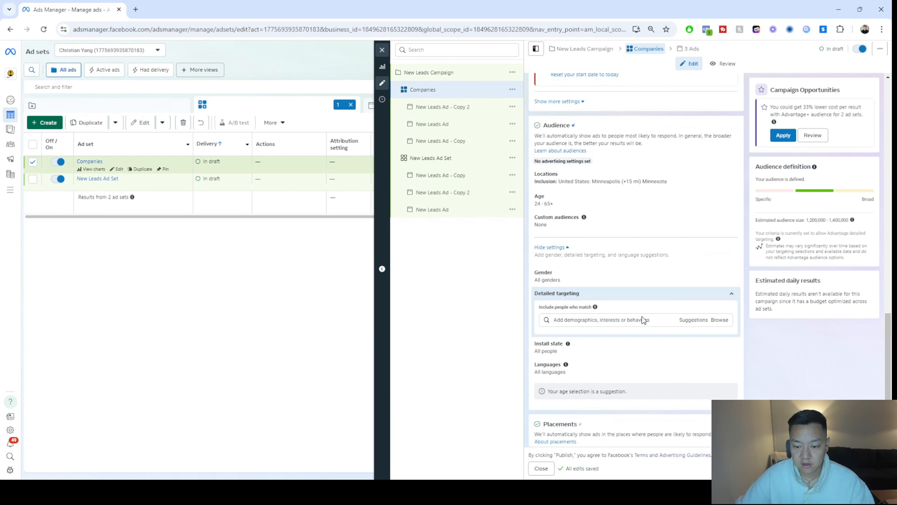
pyautogui.write('z')
pyautogui.press('BackSpace')
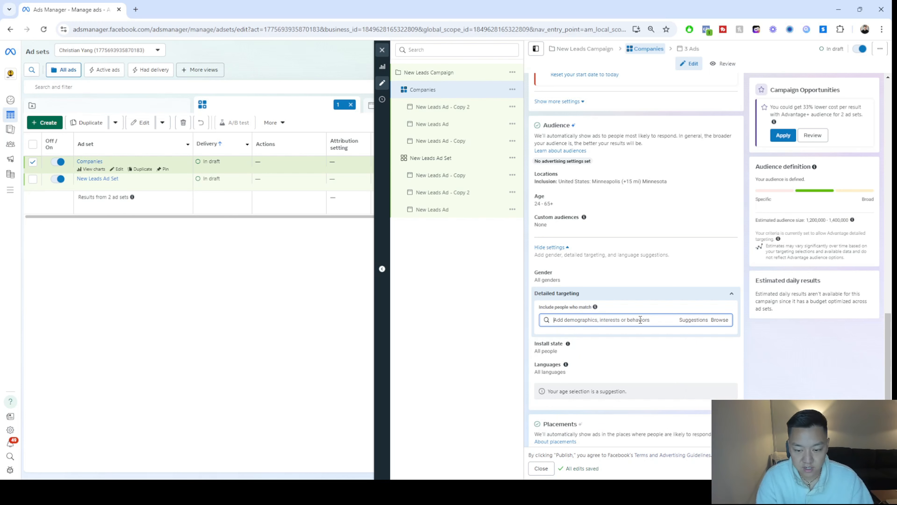
pyautogui.write('zillow')
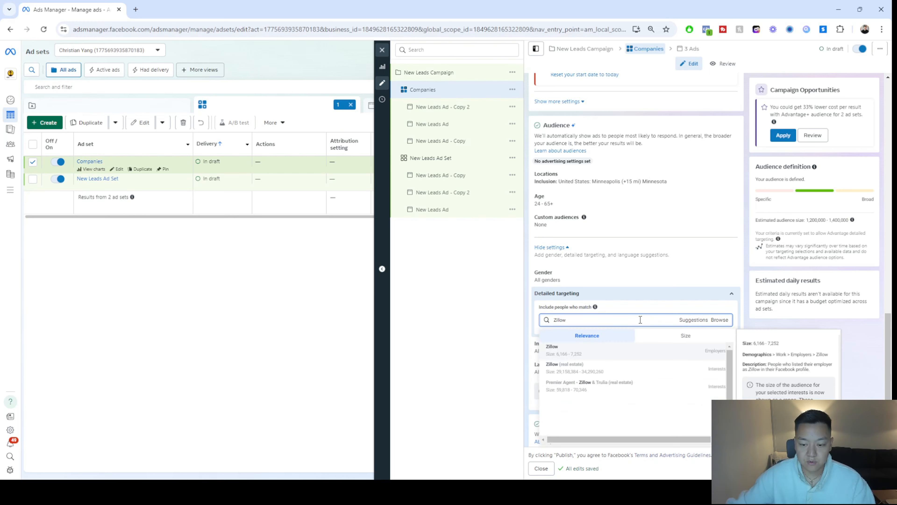
pyautogui.click(603, 373)
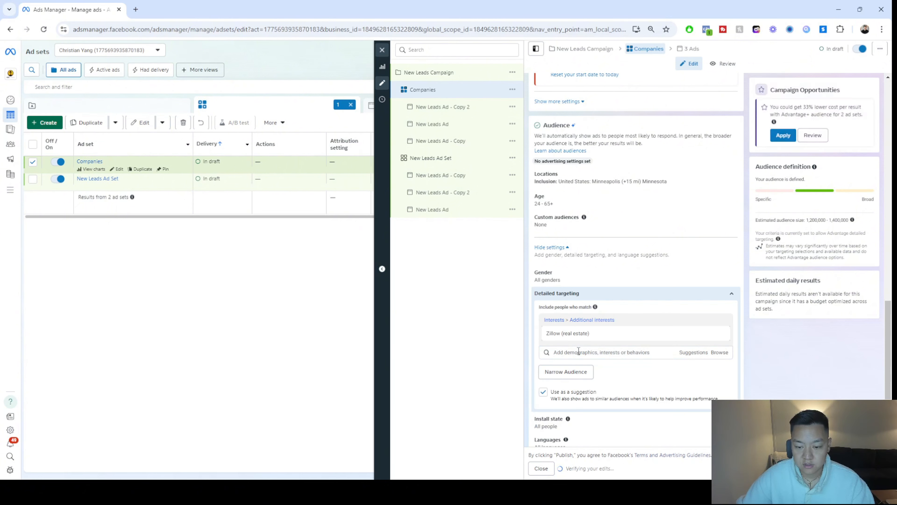
pyautogui.click(661, 352)
pyautogui.click(600, 386)
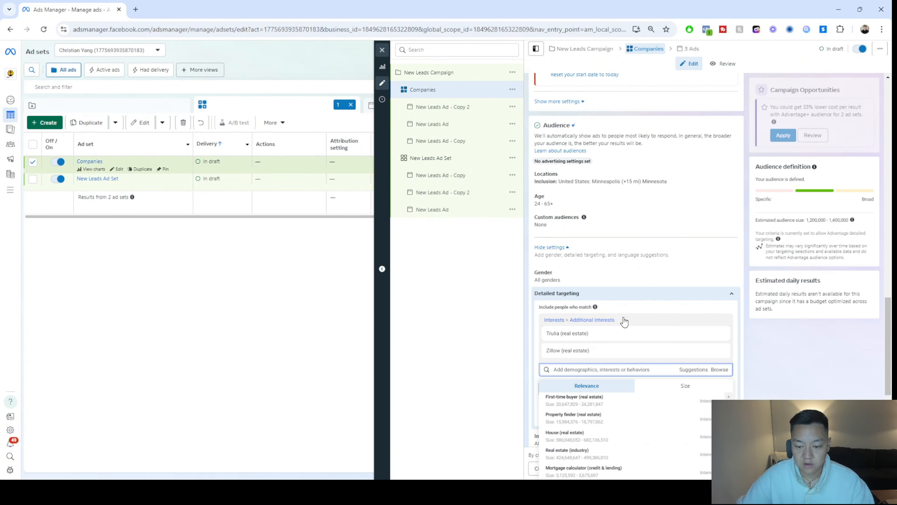
# Quick duplicate the Companies ad set and remove the Trulia and Zillow interests from the copy's detailed targeting.
pyautogui.click(513, 90)
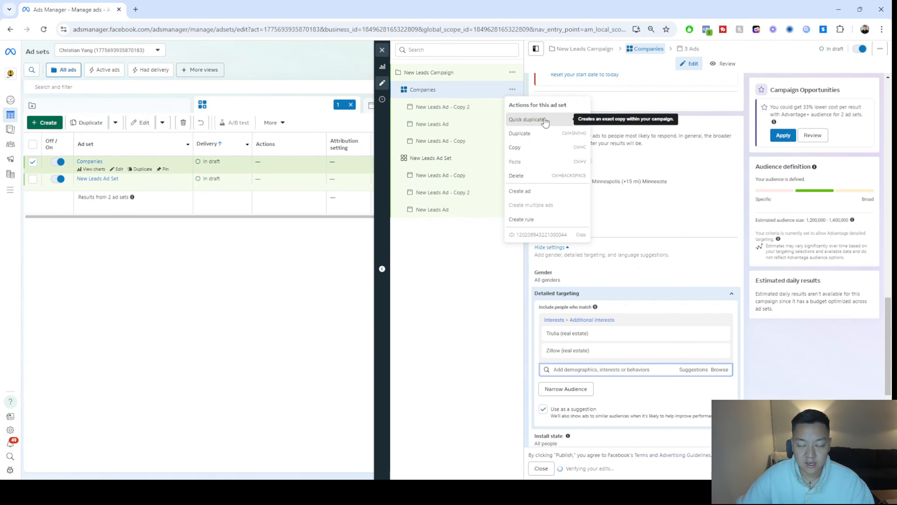
pyautogui.click(526, 119)
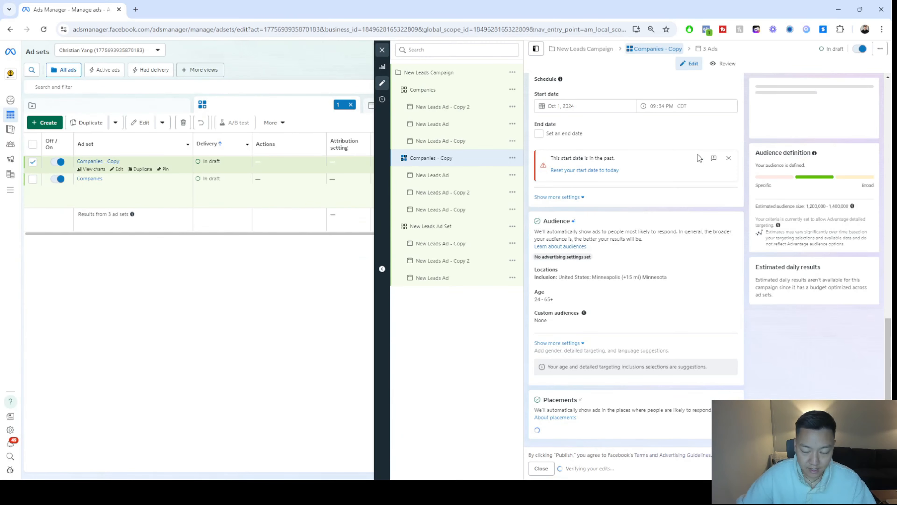
pyautogui.scroll(-1, 678, 171)
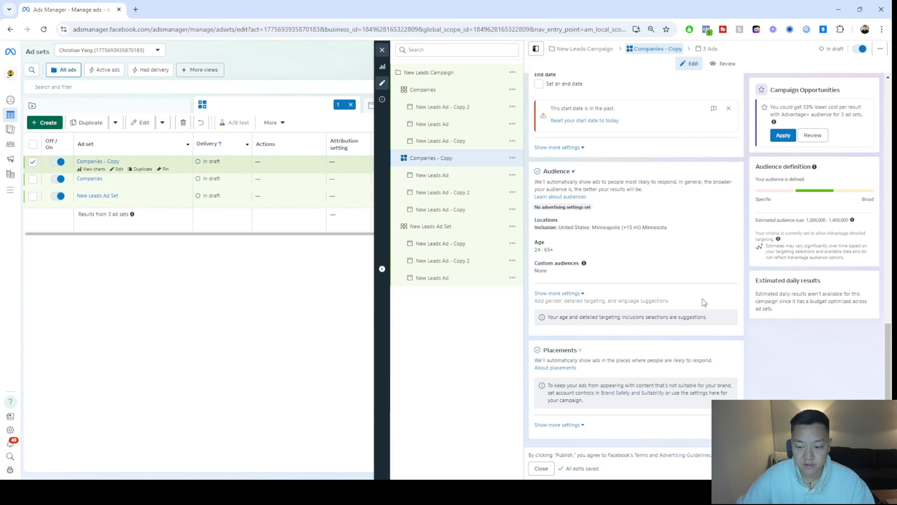
pyautogui.click(560, 293)
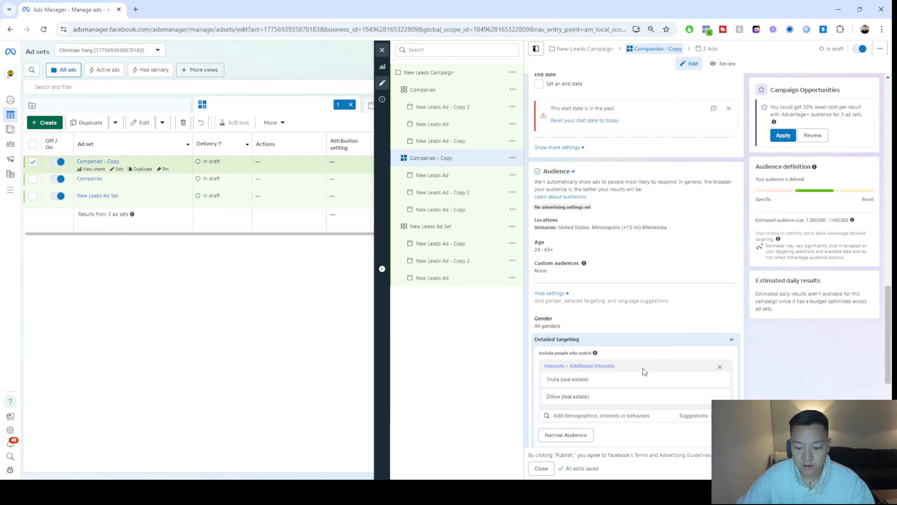
pyautogui.click(720, 379)
pyautogui.click(721, 379)
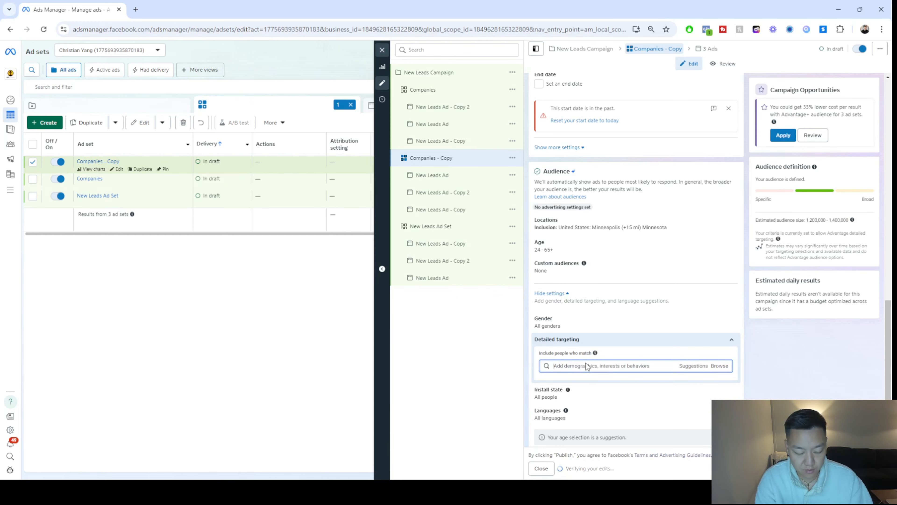
# Add Newlywed (relationships), Newlywed (1 year) and Newlywed (6 months) to the detailed targeting of Companies - Copy.
pyautogui.write('Newlywe')
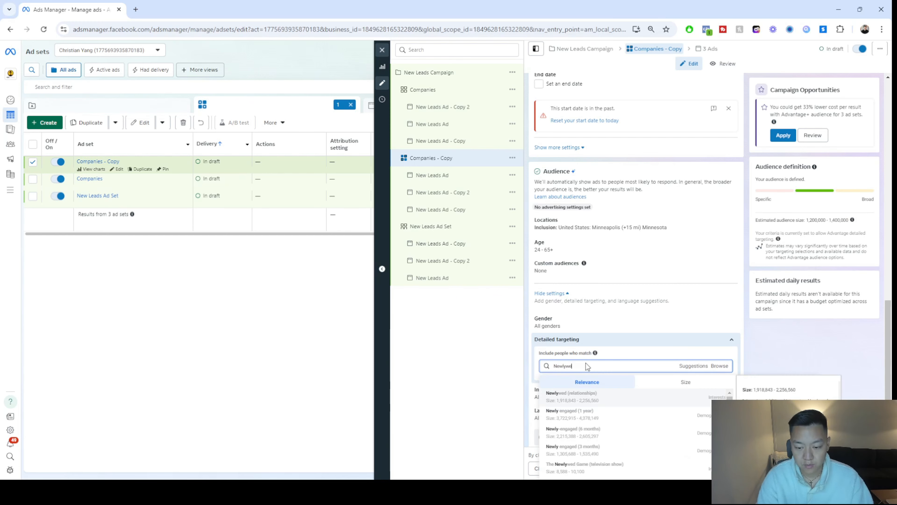
pyautogui.write('d')
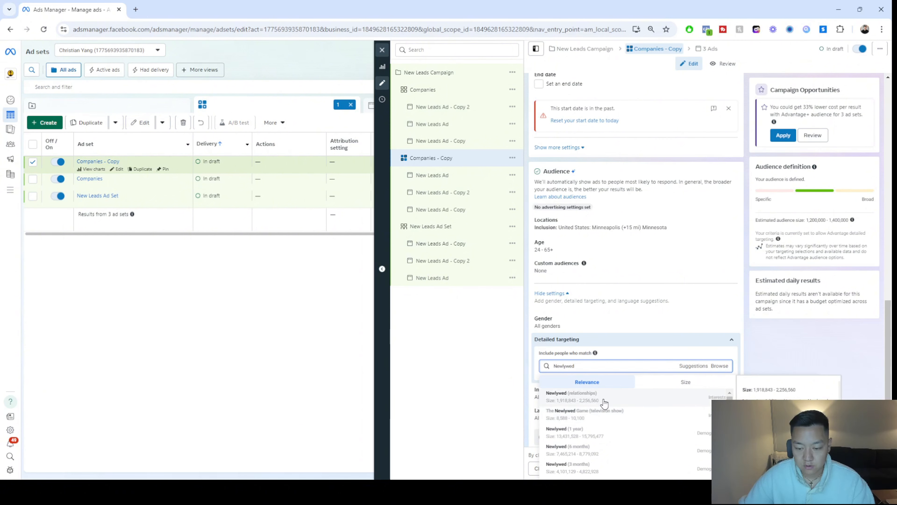
pyautogui.click(604, 403)
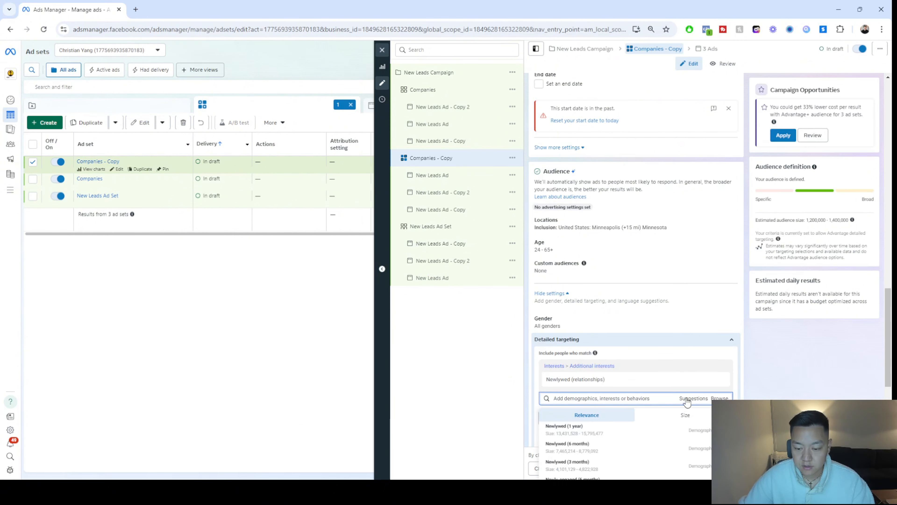
pyautogui.click(662, 335)
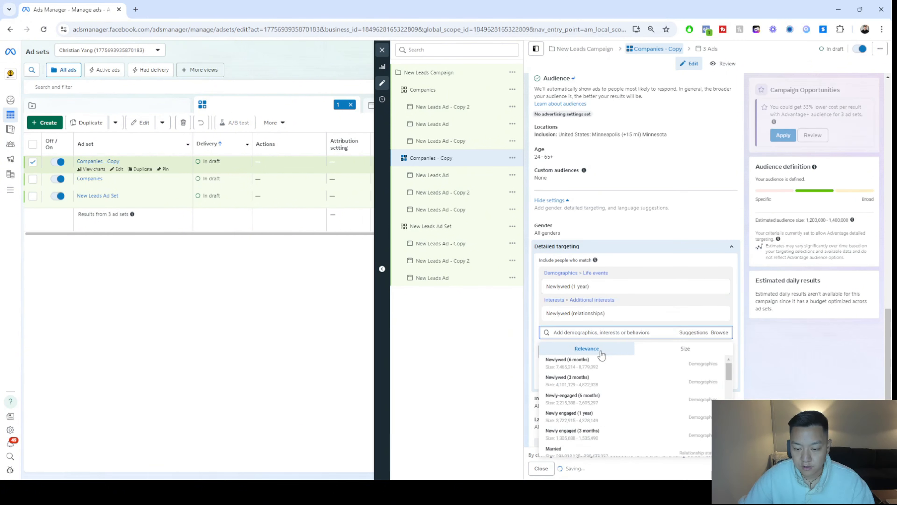
pyautogui.click(585, 383)
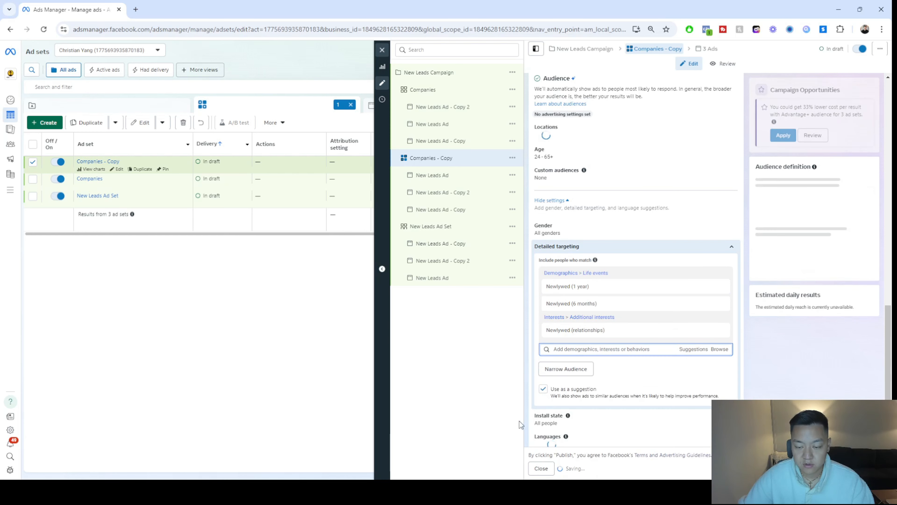
# Rename the Companies - Copy ad set as "Life Events".
pyautogui.scroll(15, 687, 434)
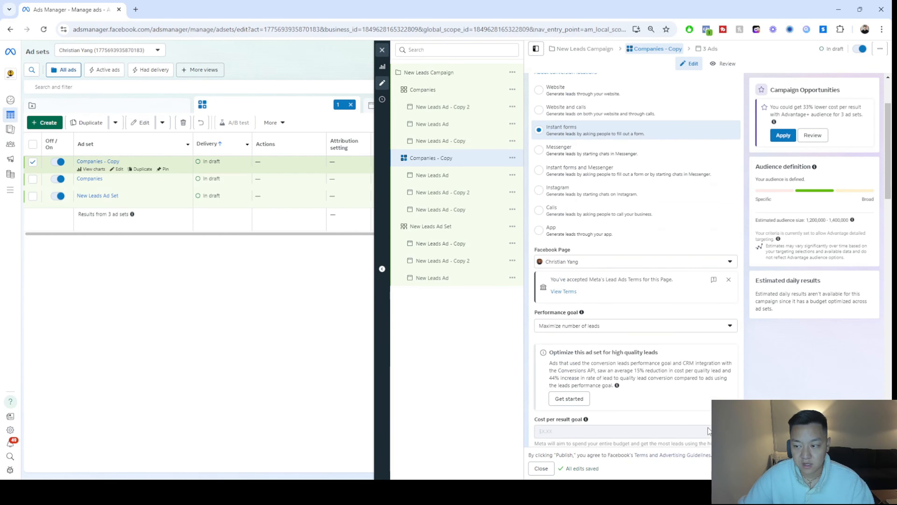
pyautogui.scroll(3, 632, 295)
pyautogui.moveTo(592, 104); pyautogui.dragTo(487, 107)
pyautogui.write('Life')
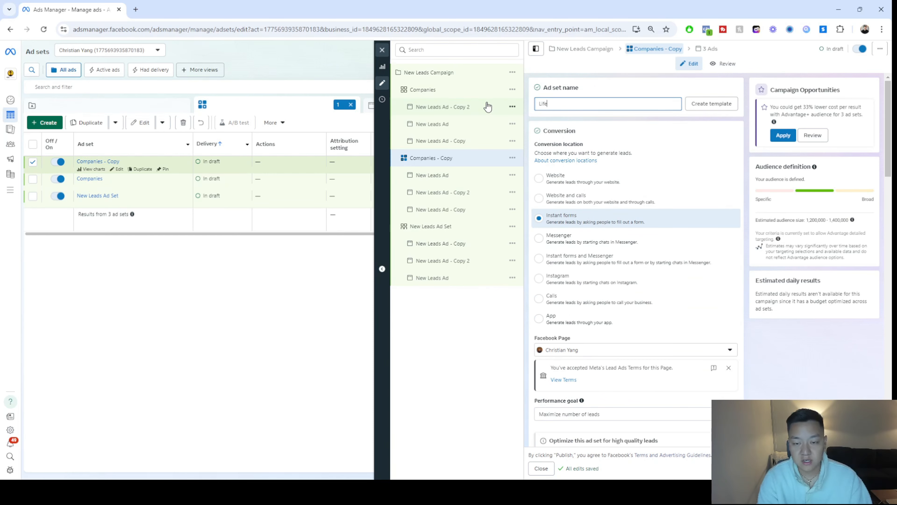
pyautogui.write(' Events')
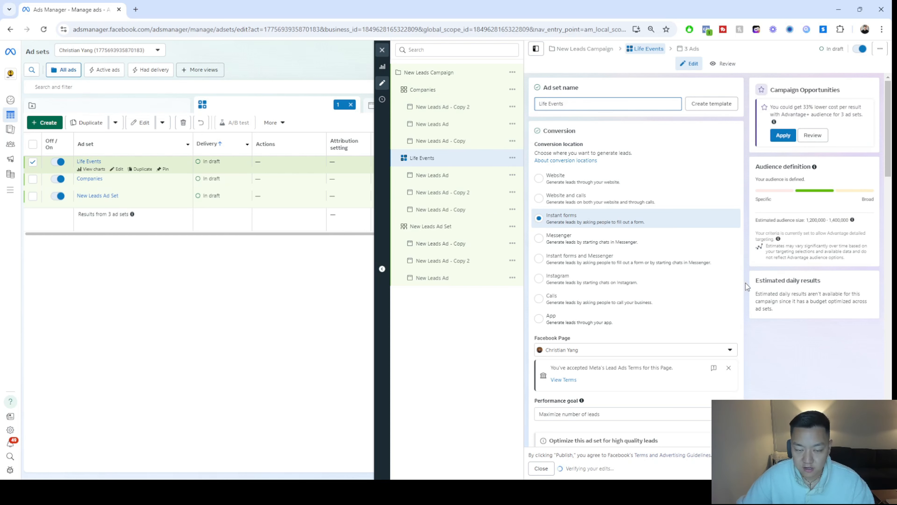
pyautogui.click(467, 326)
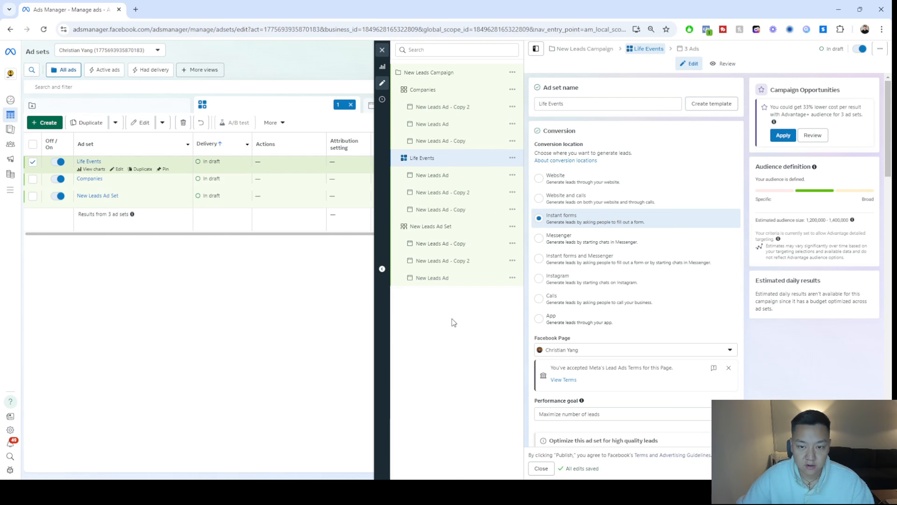
# Duplicate the Life Events ad set once into its original campaign and turn off the original Life Events ad set.
pyautogui.click(382, 51)
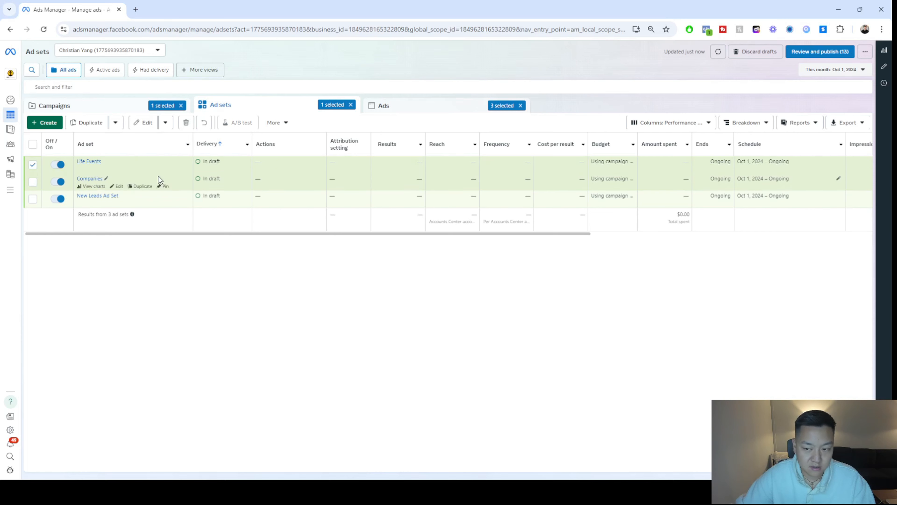
pyautogui.moveTo(140, 171)
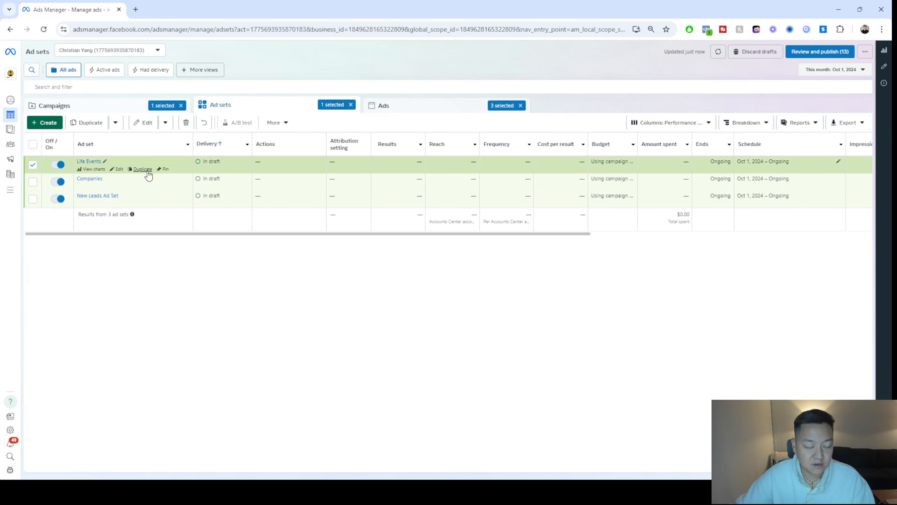
pyautogui.click(145, 172)
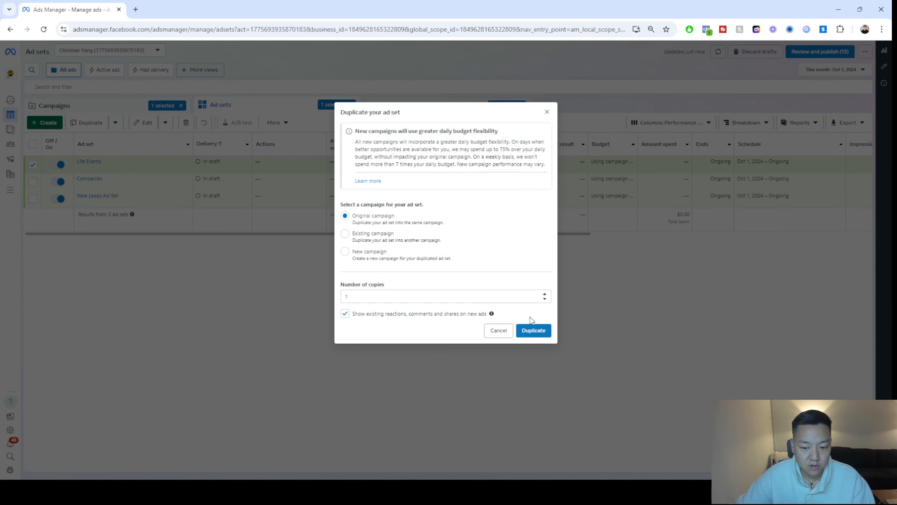
pyautogui.click(533, 330)
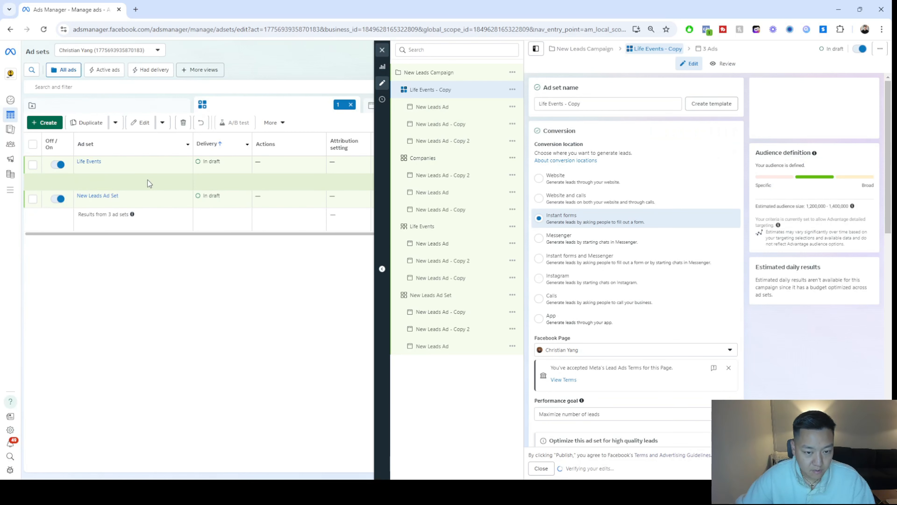
pyautogui.click(382, 51)
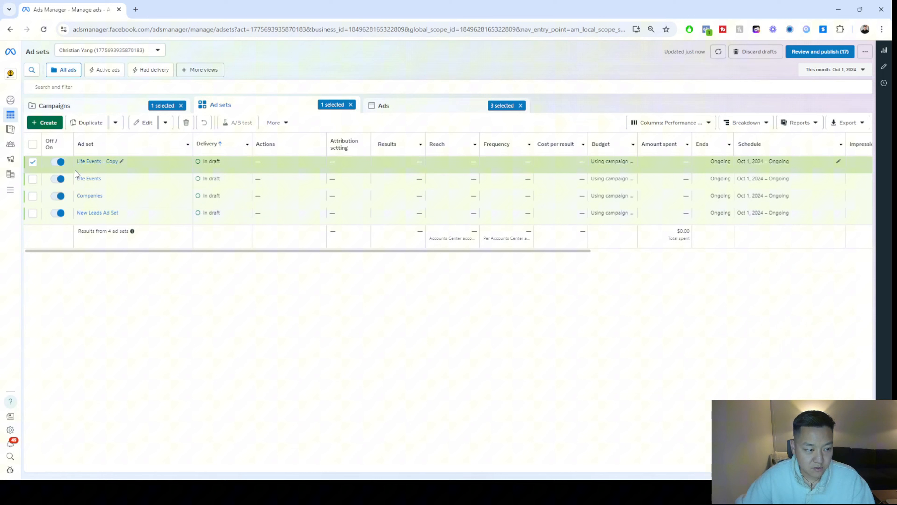
pyautogui.click(59, 182)
# Rename the Life Events - Copy ad set as "First Time Home Buyer".
pyautogui.click(117, 169)
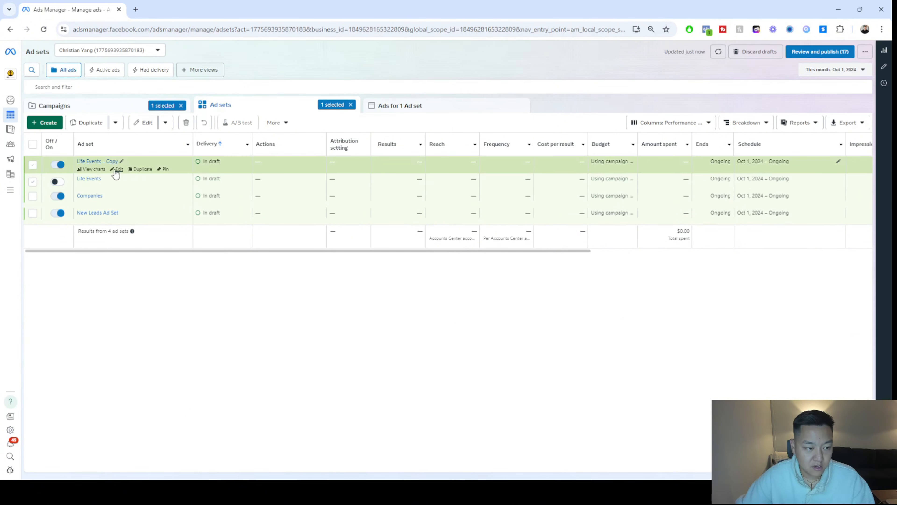
pyautogui.moveTo(604, 104); pyautogui.dragTo(451, 103)
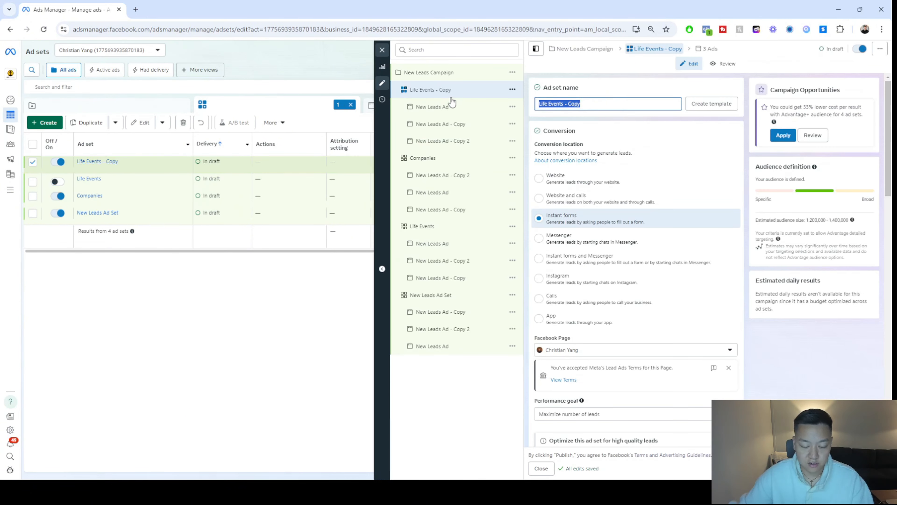
pyautogui.press('BackSpace')
pyautogui.write('First Time')
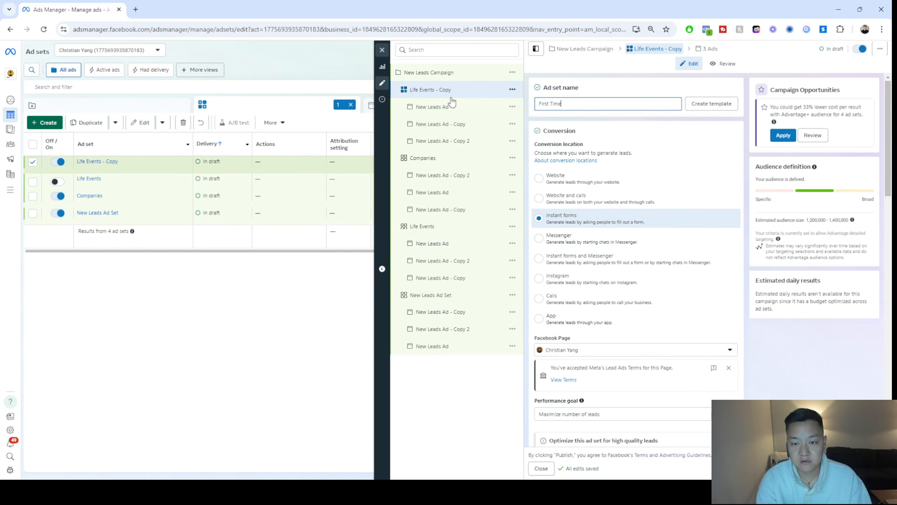
pyautogui.write(' Home Buyer')
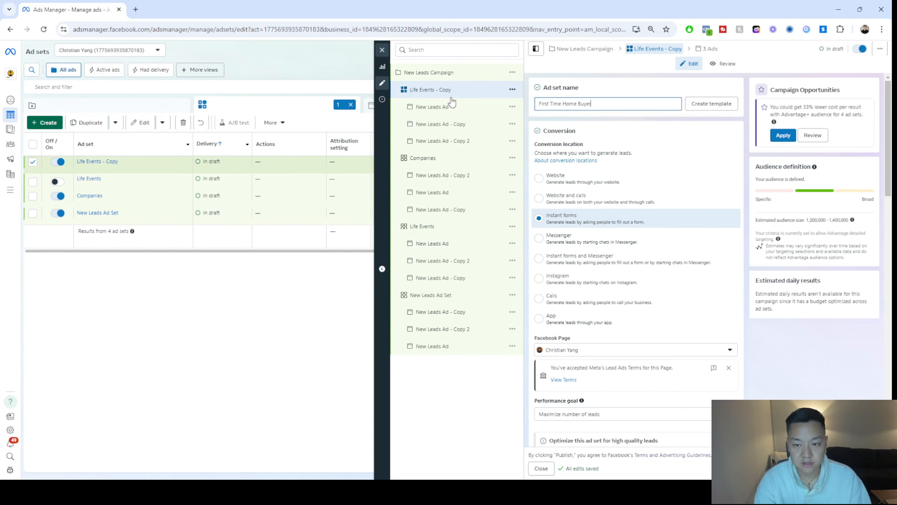
# Remove all Newlywed life events and interests from the detailed targeting of the First Time Home Buyer ad set.
pyautogui.scroll(-15, 634, 228)
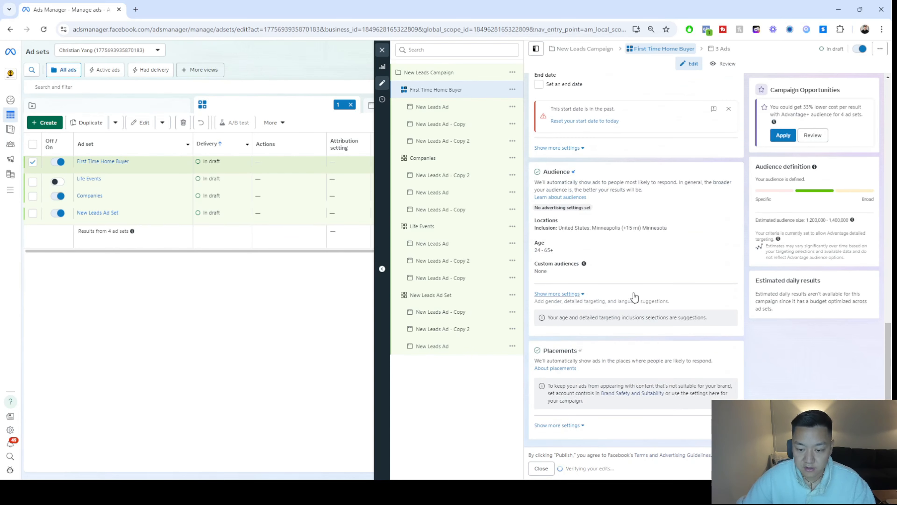
pyautogui.click(569, 295)
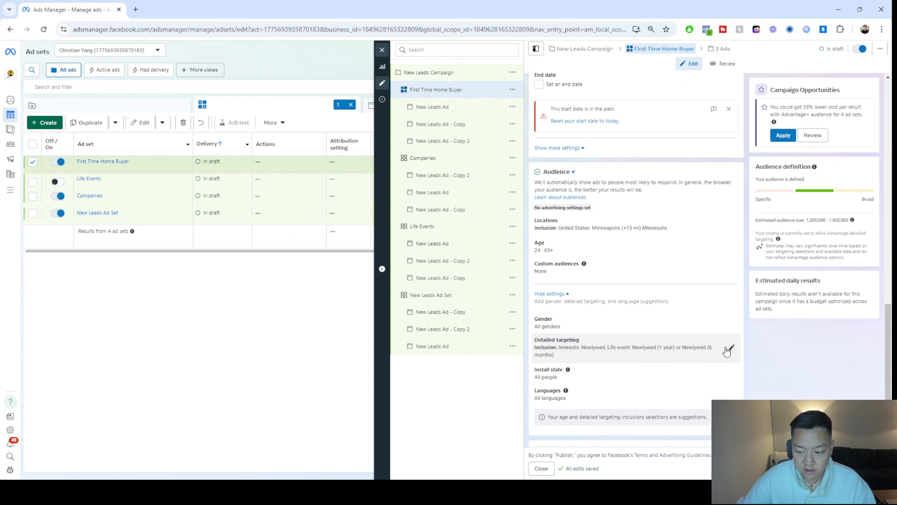
pyautogui.click(728, 348)
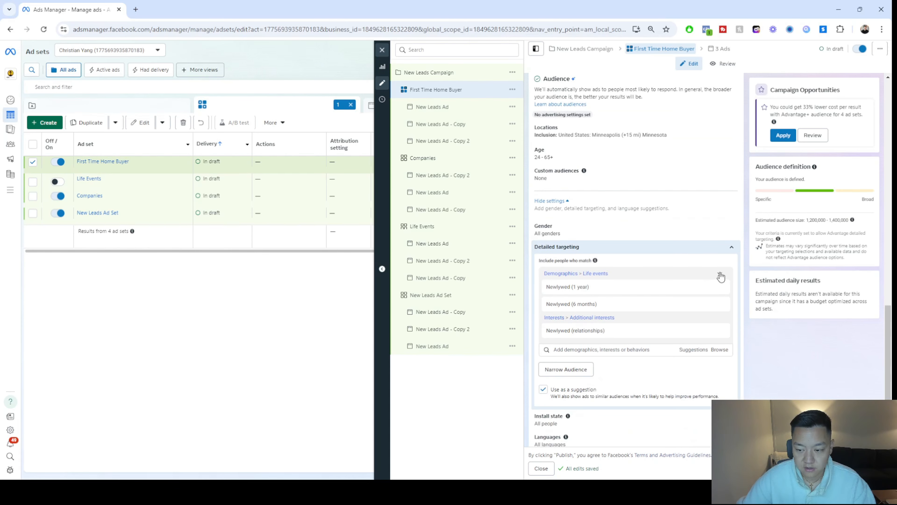
pyautogui.click(720, 275)
pyautogui.click(720, 275)
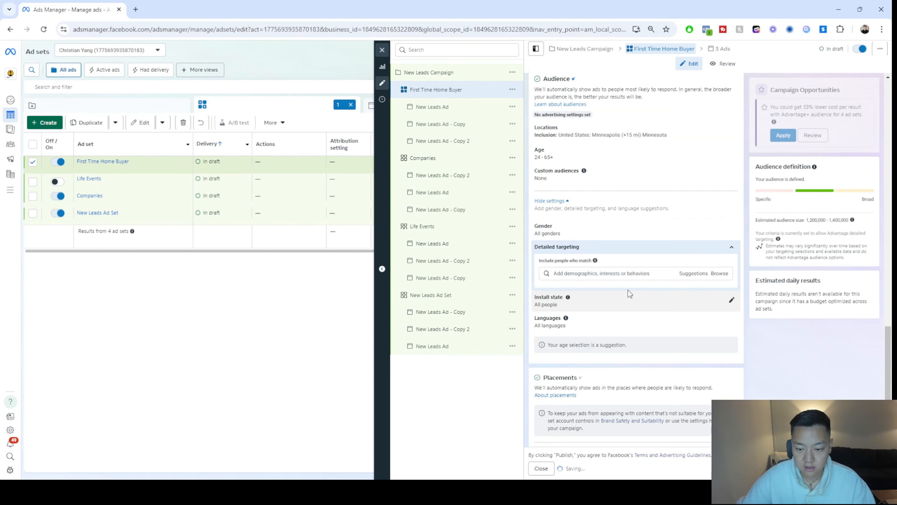
# Add the interests First-time home buyer grant (real estate) and First-time buyer (real estate) to the ad set's detailed targeting.
pyautogui.click(617, 270)
pyautogui.write('First time')
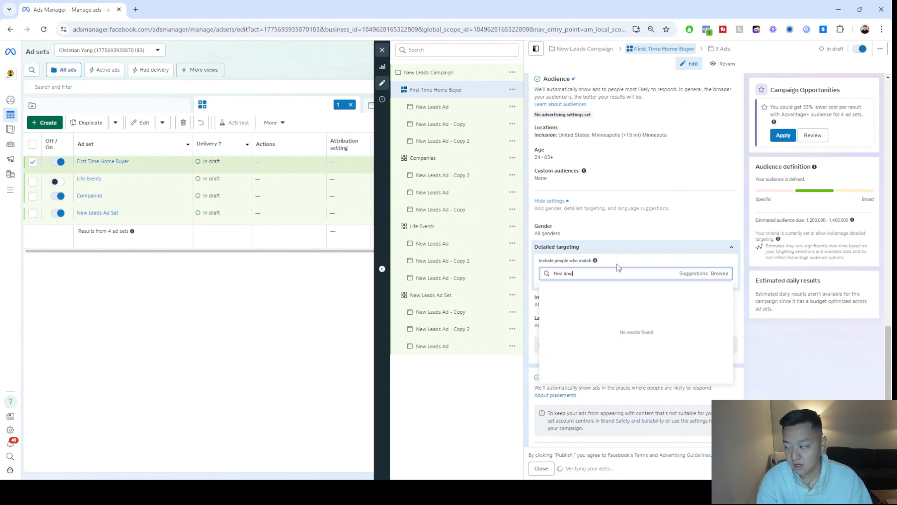
pyautogui.write(' home buyer')
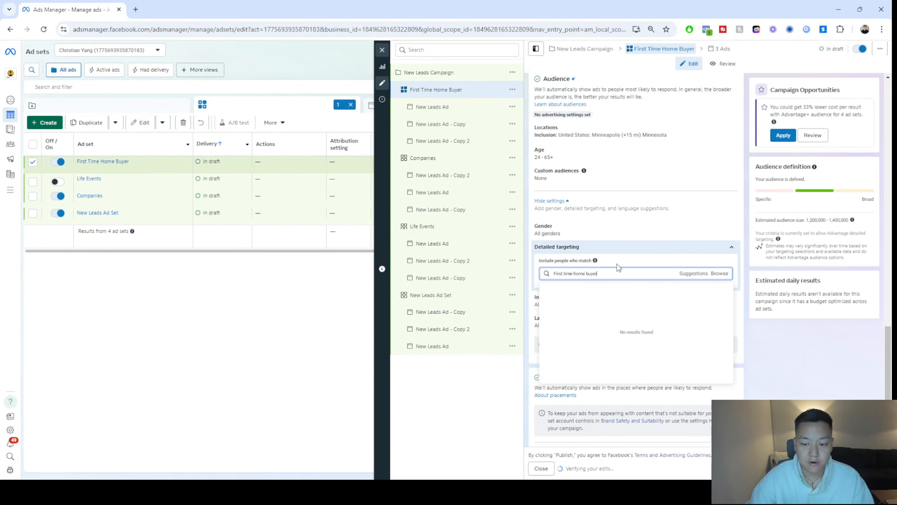
pyautogui.click(581, 320)
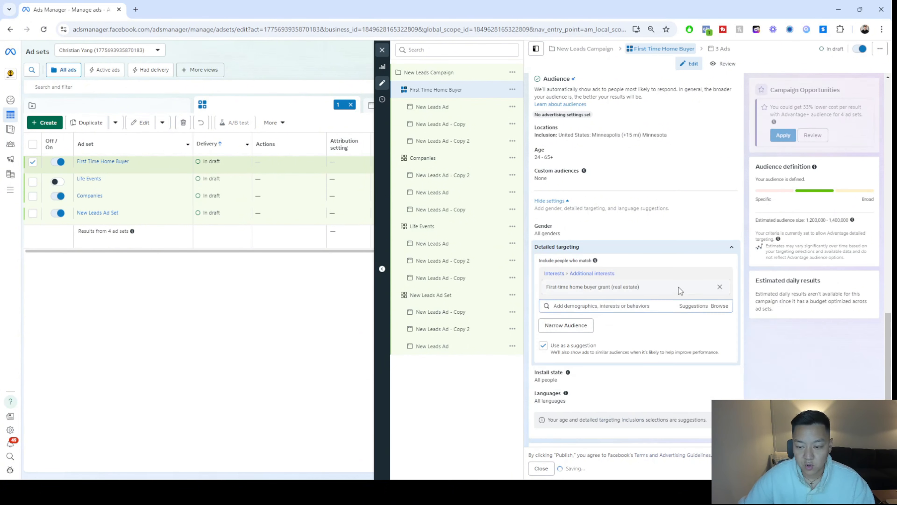
pyautogui.click(692, 306)
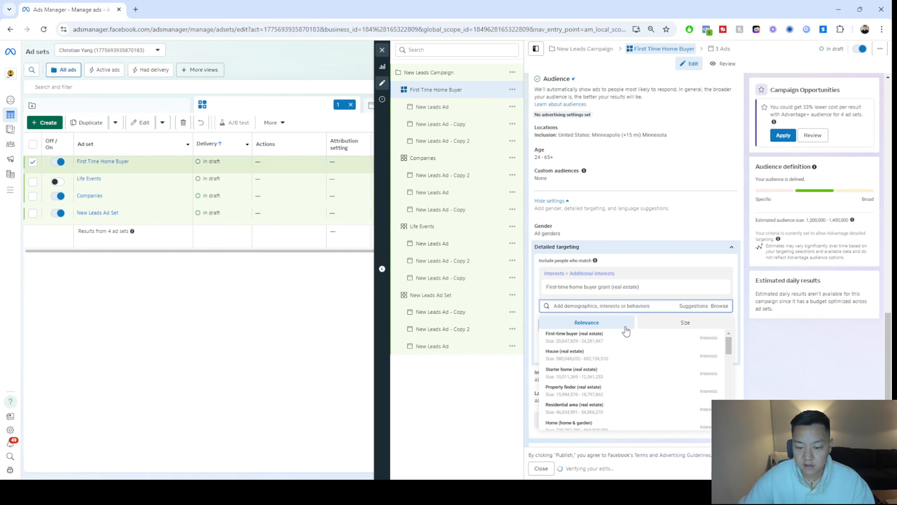
pyautogui.click(608, 338)
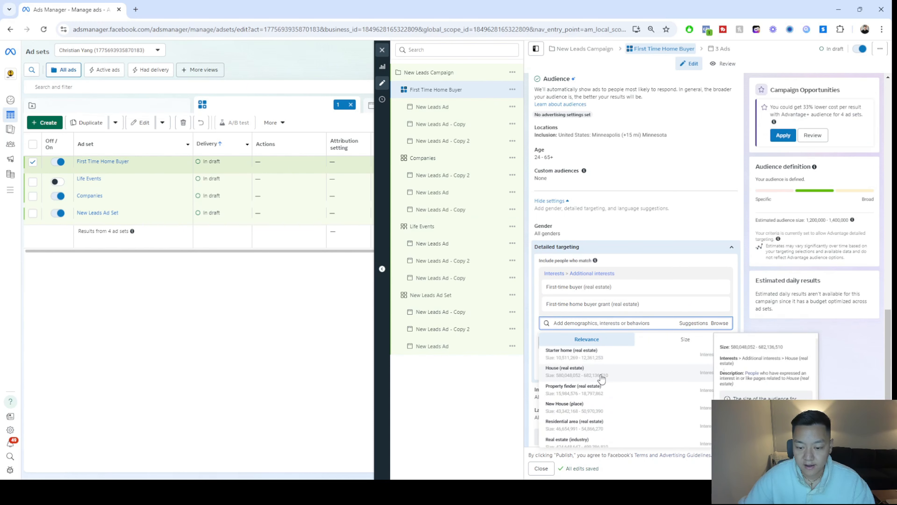
# Add the interest Mortgage loans (banking) to the detailed targeting of the First Time Home Buyer ad set.
pyautogui.scroll(-2, 603, 396)
pyautogui.scroll(-2, 604, 413)
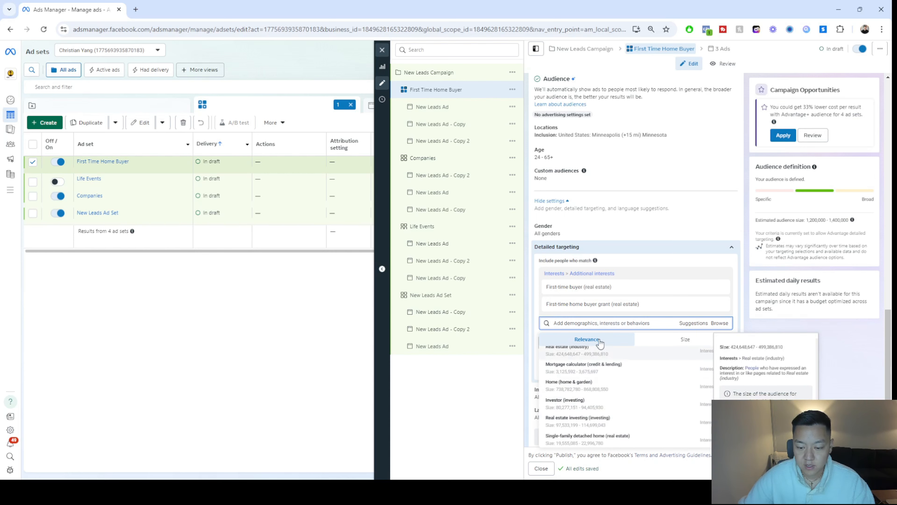
pyautogui.click(648, 324)
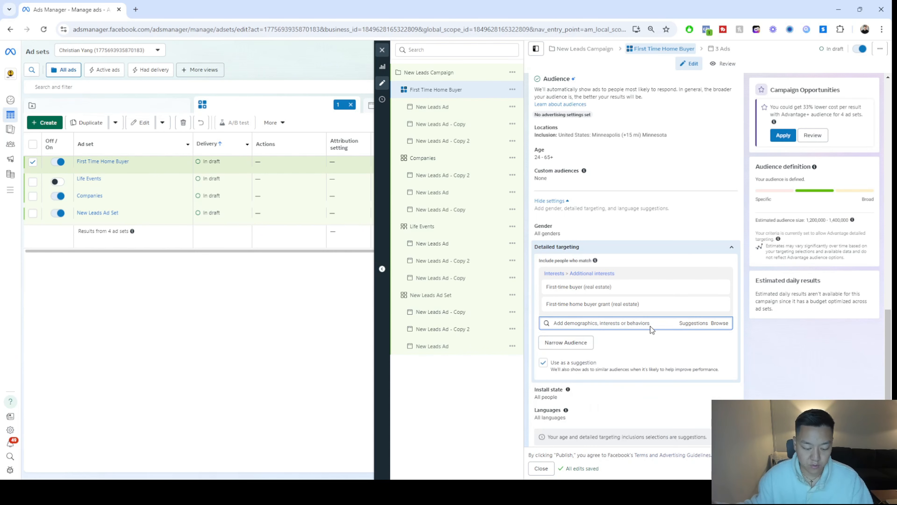
pyautogui.write('Mortgage Loans')
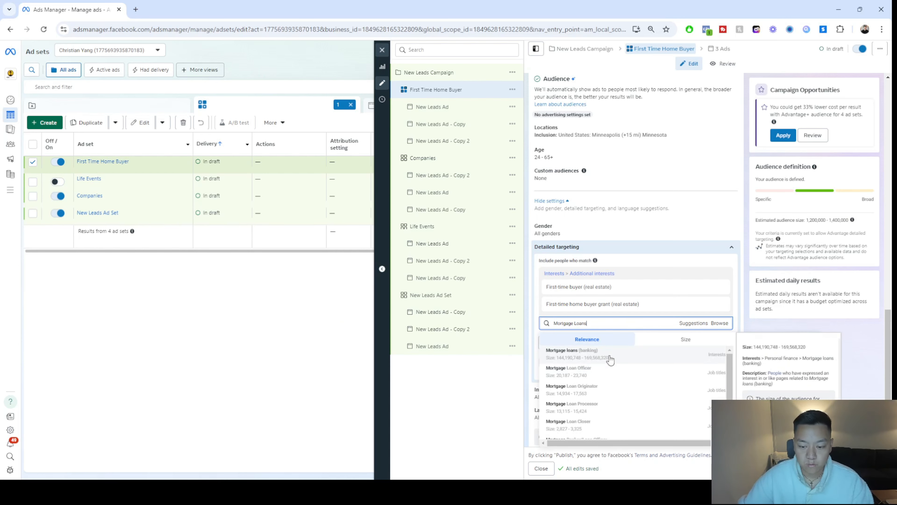
pyautogui.click(603, 353)
# Reset the past start date of the First Time Home Buyer ad set to today.
pyautogui.scroll(15, 667, 379)
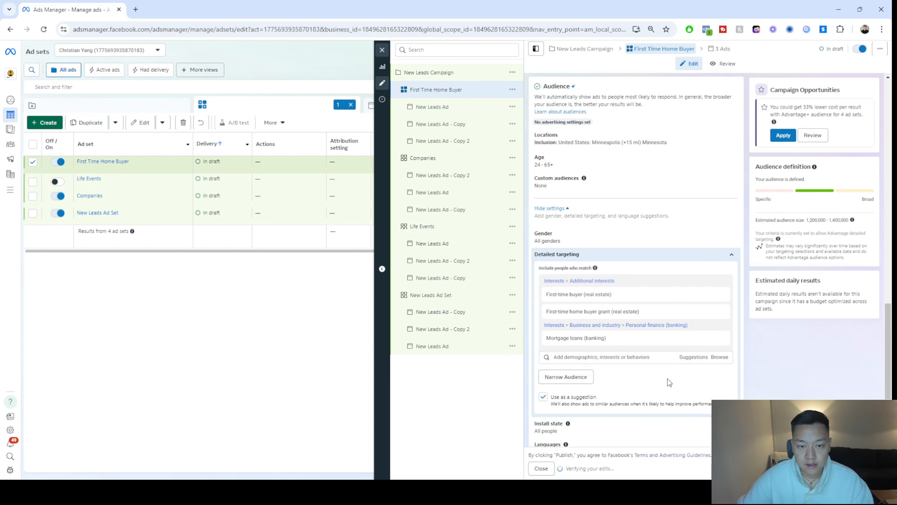
pyautogui.scroll(6, 670, 379)
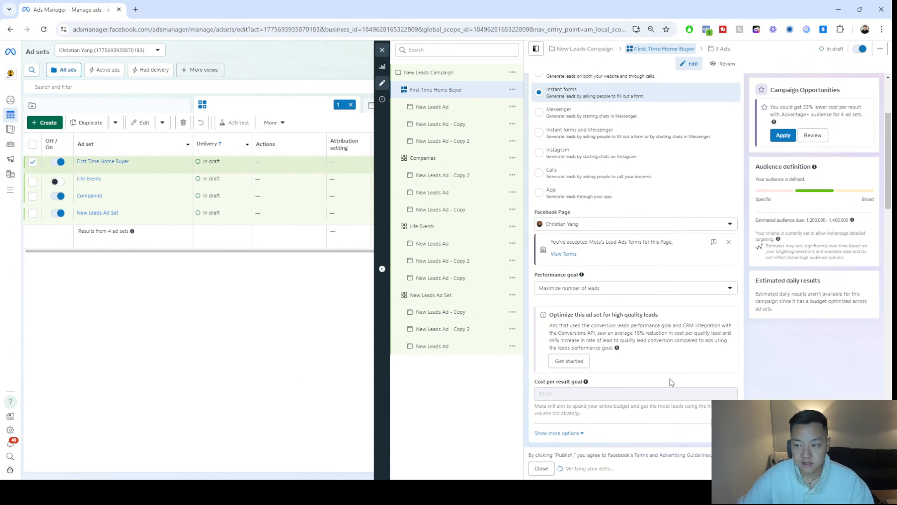
pyautogui.scroll(-10, 668, 380)
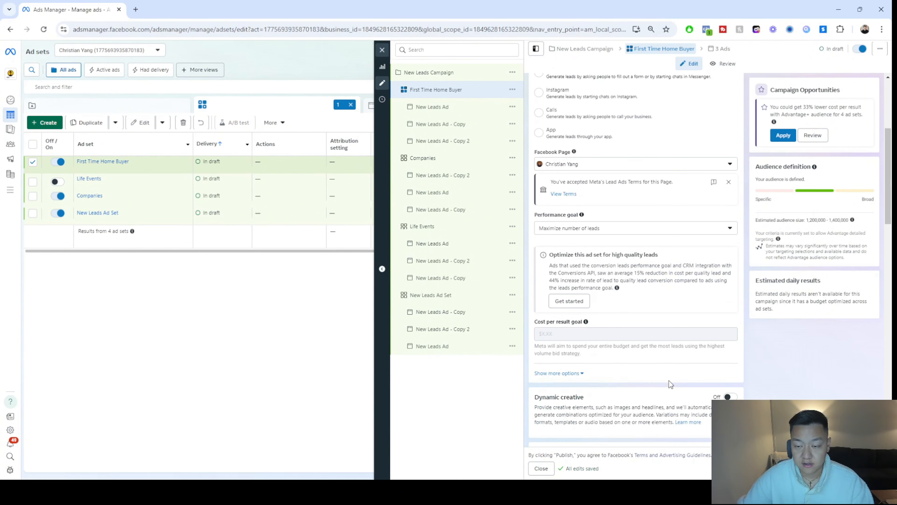
pyautogui.scroll(-4, 670, 380)
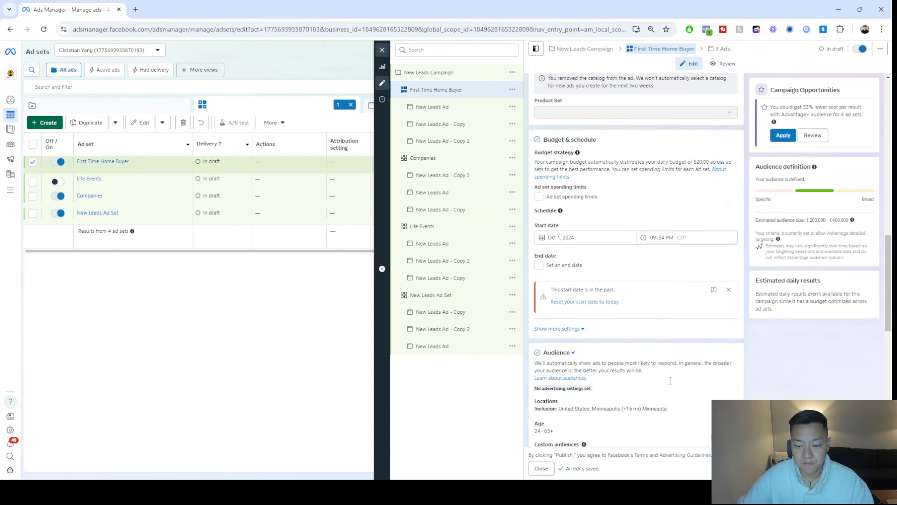
pyautogui.click(610, 305)
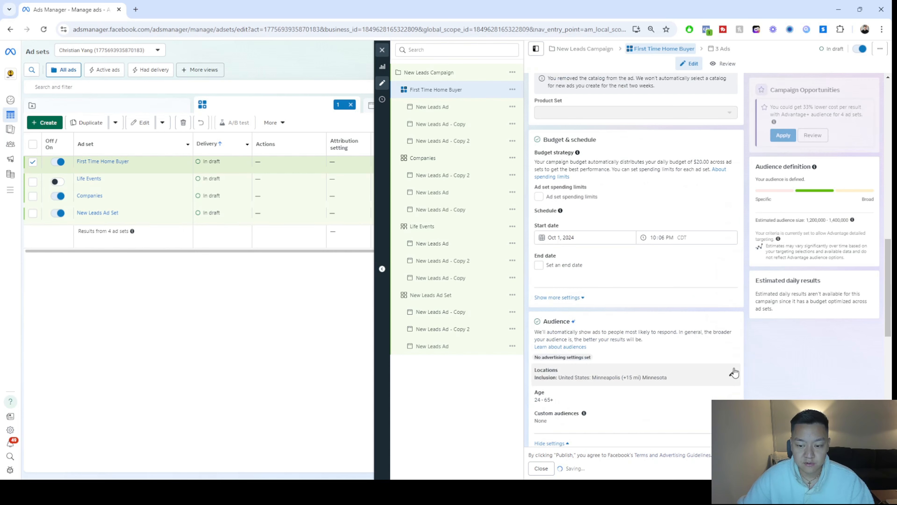